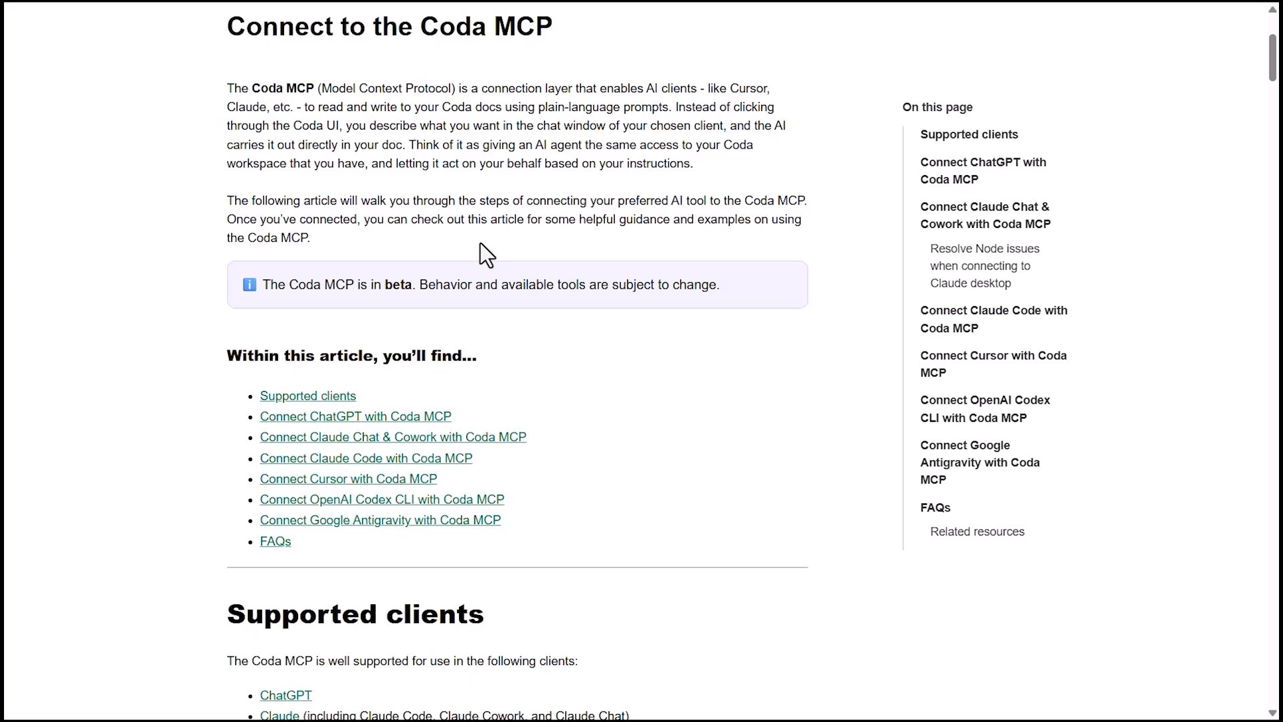
# Read through the Coda MCP help article, covering the supported clients and the Claude connection instructions
pyautogui.scroll(-4, 495, 268)
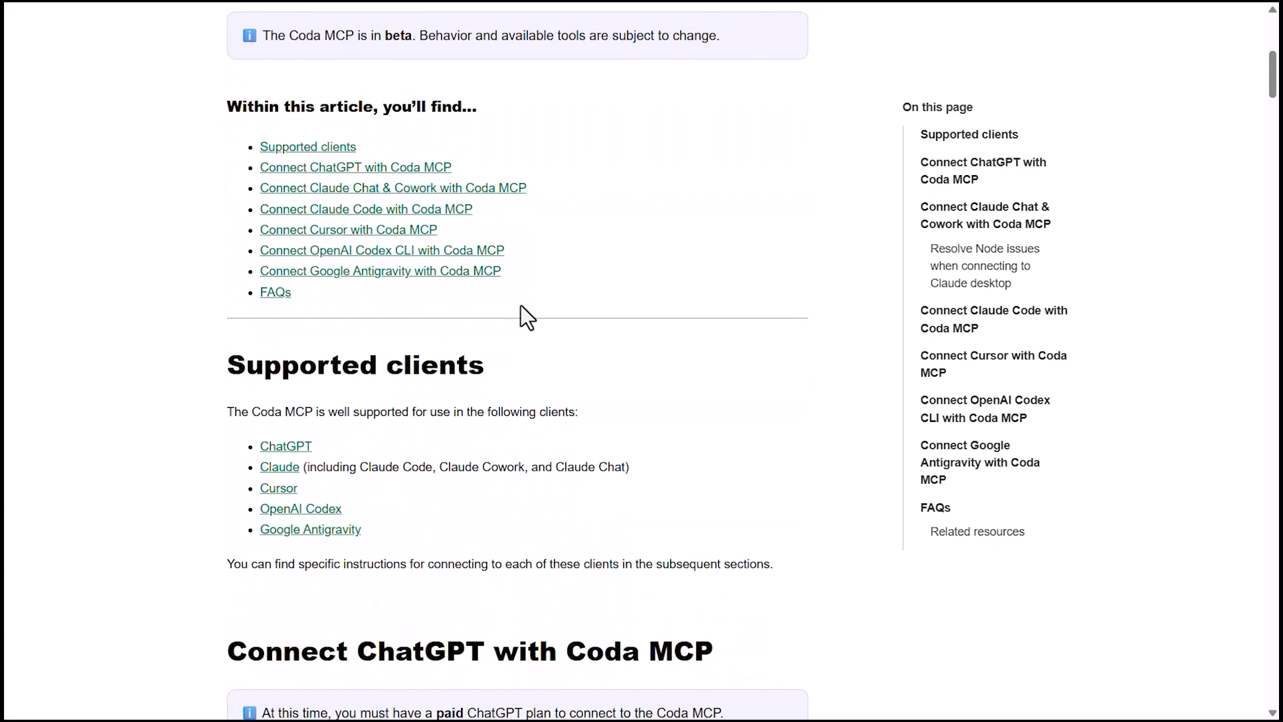
pyautogui.scroll(-20, 521, 308)
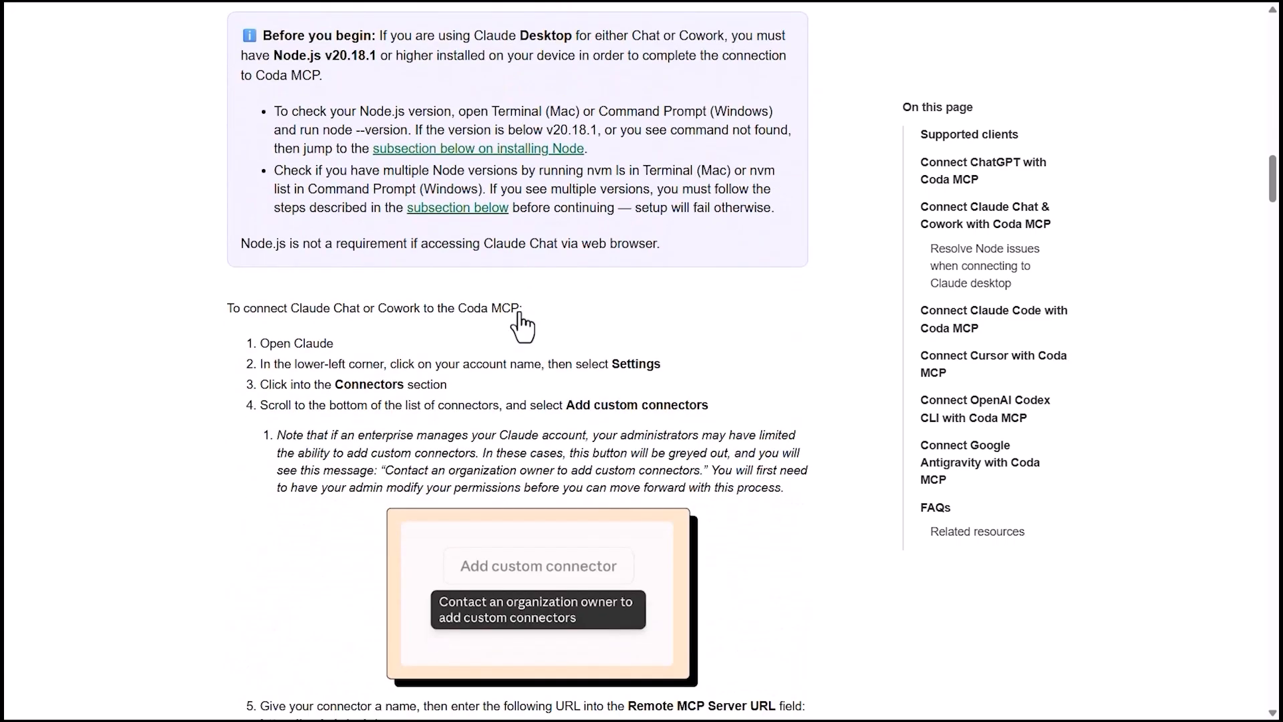
pyautogui.scroll(-6, 520, 319)
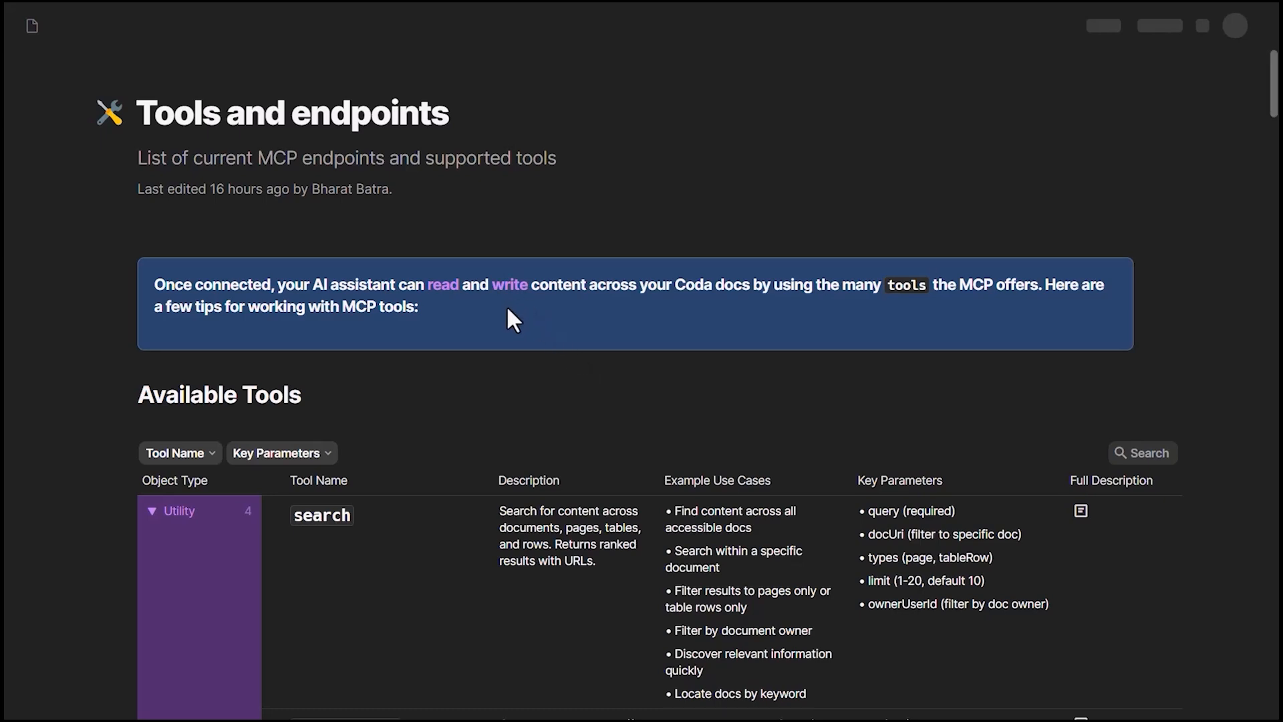
# Examine the Utility tools in the Available Tools table, including their descriptions, use cases and parameters
pyautogui.scroll(-3, 511, 320)
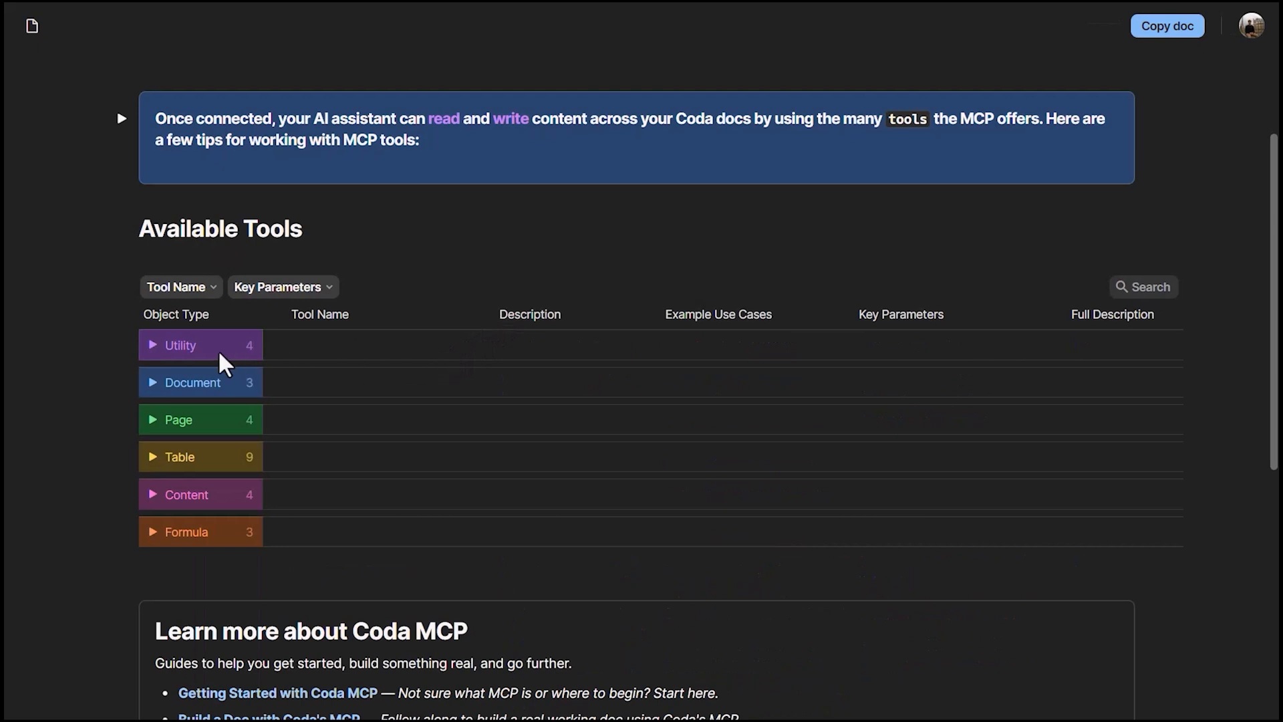
pyautogui.click(153, 345)
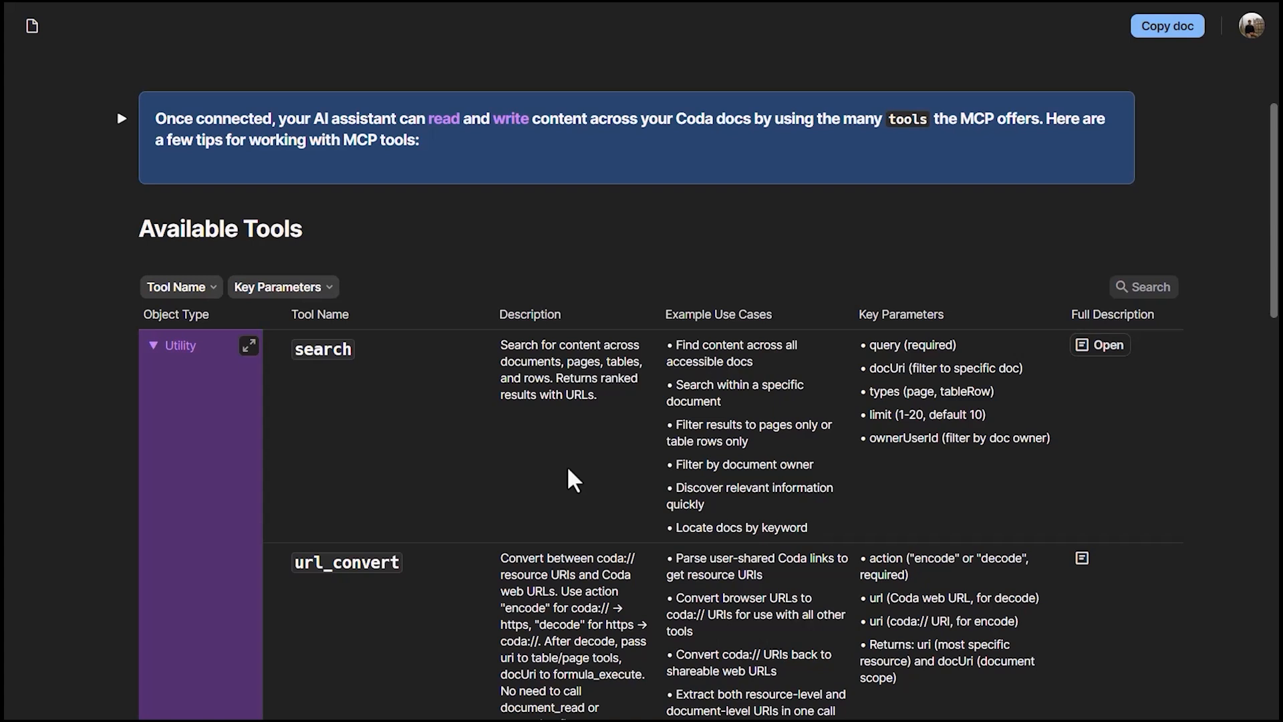
pyautogui.click(369, 420)
pyautogui.click(569, 445)
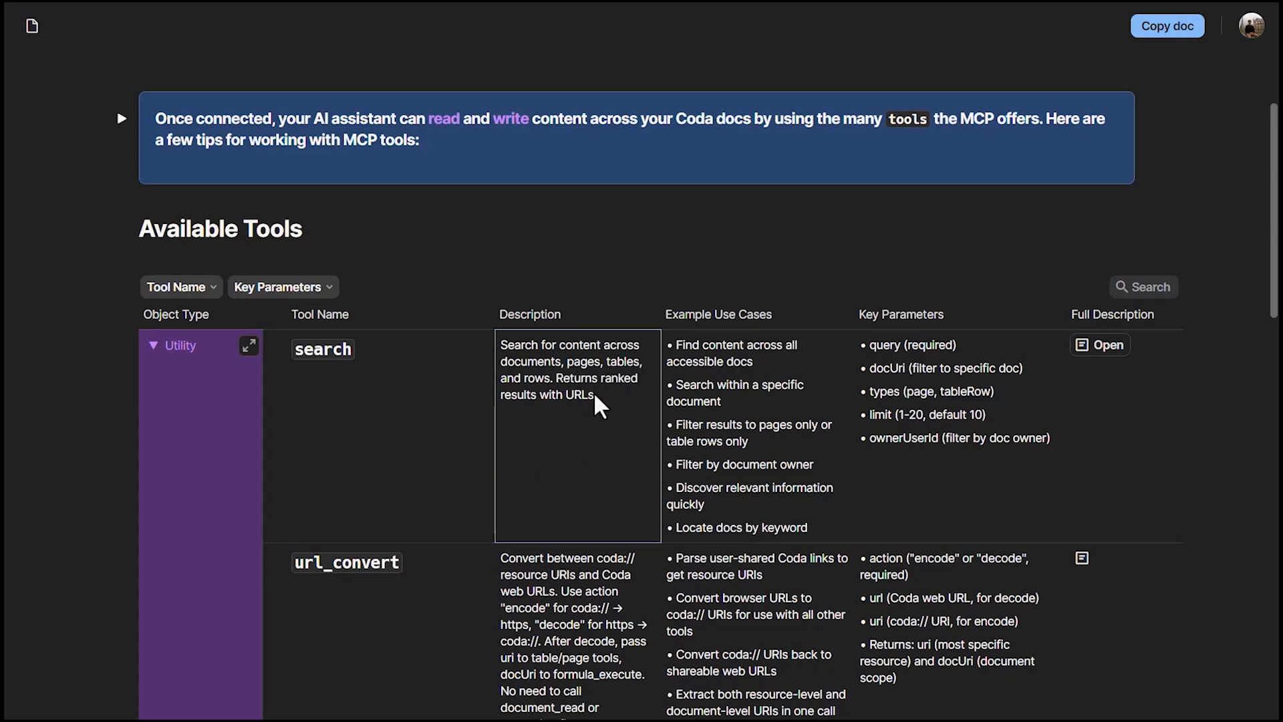
pyautogui.scroll(-20, 594, 428)
pyautogui.click(433, 438)
pyautogui.scroll(-1, 424, 487)
pyautogui.click(441, 480)
pyautogui.scroll(-4, 441, 475)
pyautogui.scroll(5, 225, 327)
# Examine the Page and Table tool groups in the Available Tools table, collapsing each one again
pyautogui.click(152, 292)
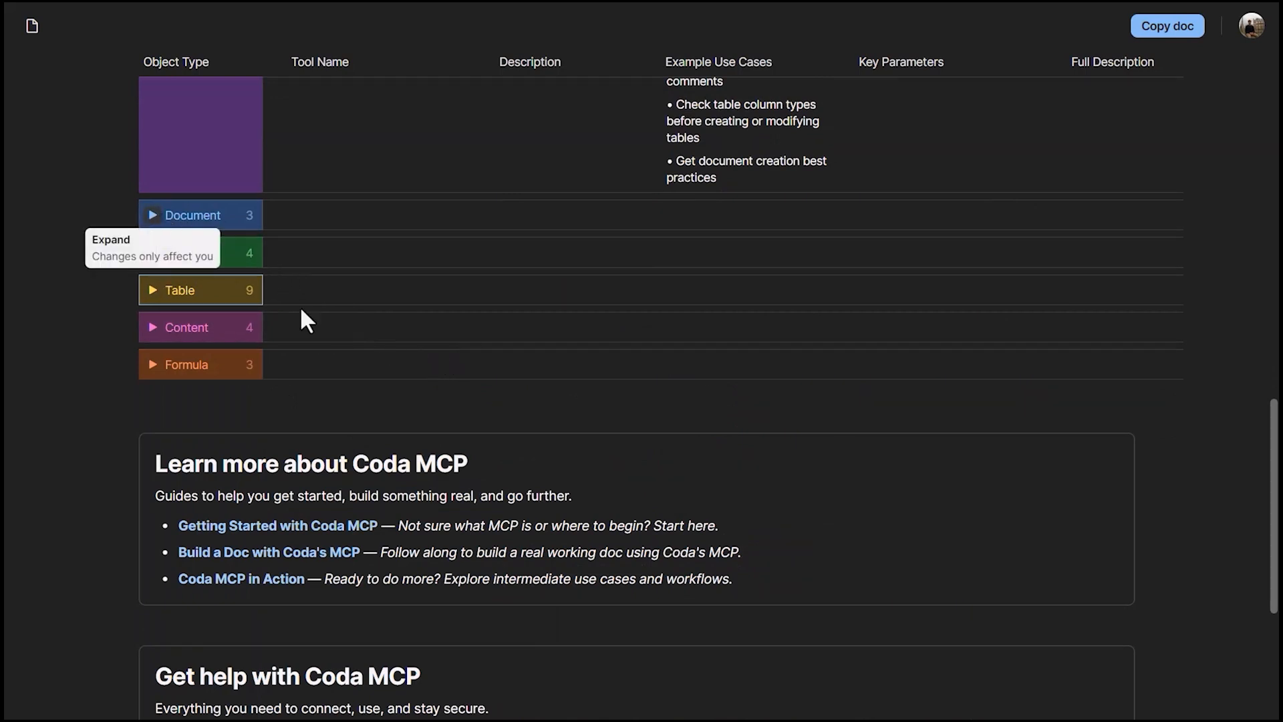
pyautogui.scroll(-3, 590, 444)
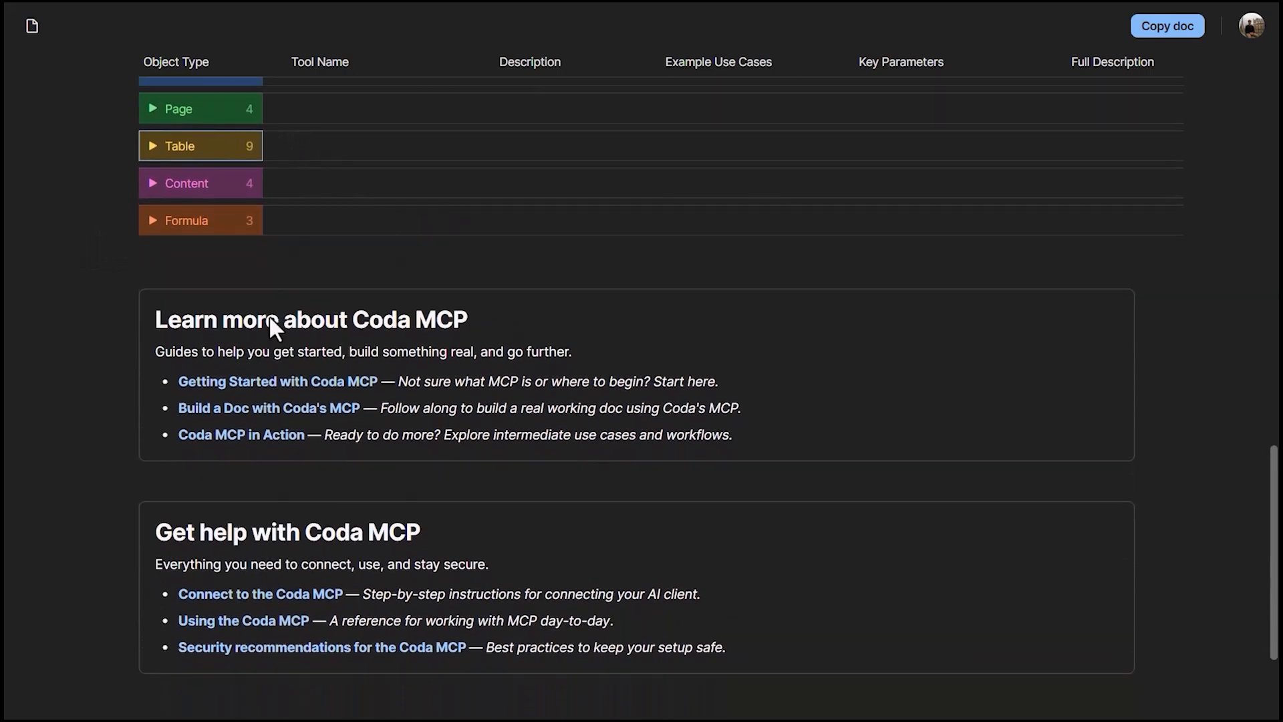
pyautogui.scroll(2, 234, 261)
pyautogui.click(153, 171)
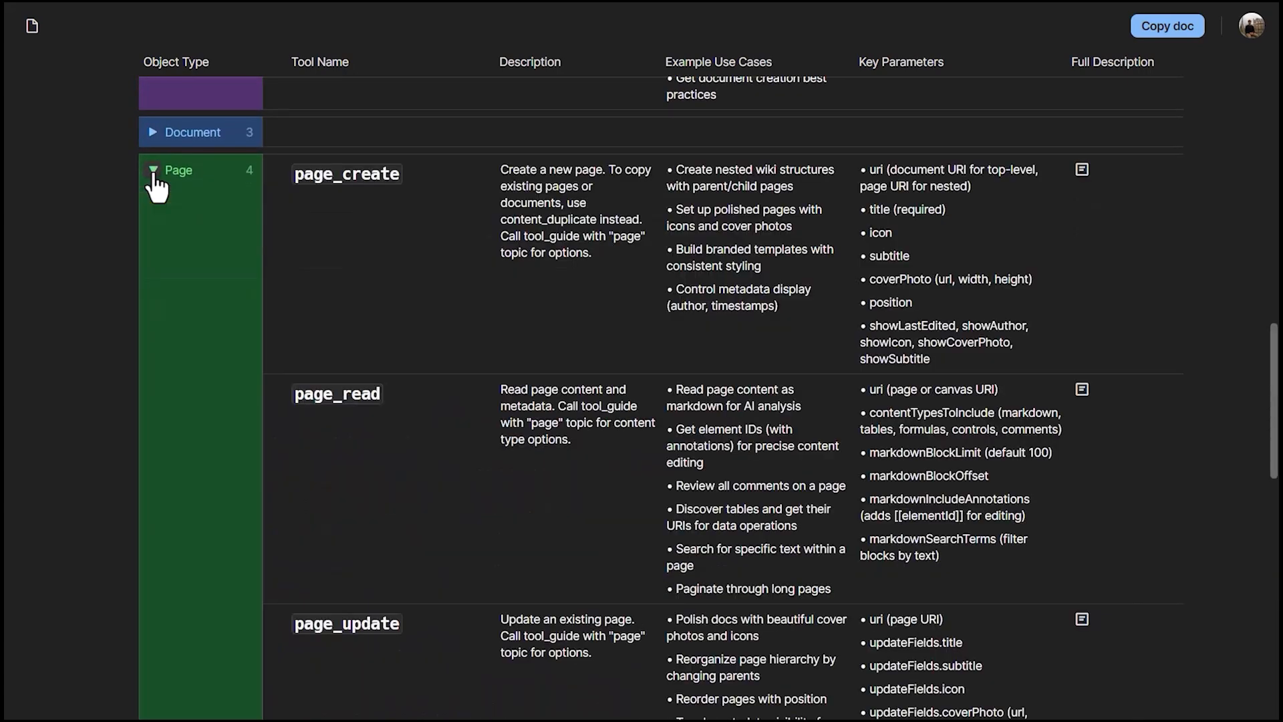
pyautogui.click(153, 171)
pyautogui.scroll(2, 278, 358)
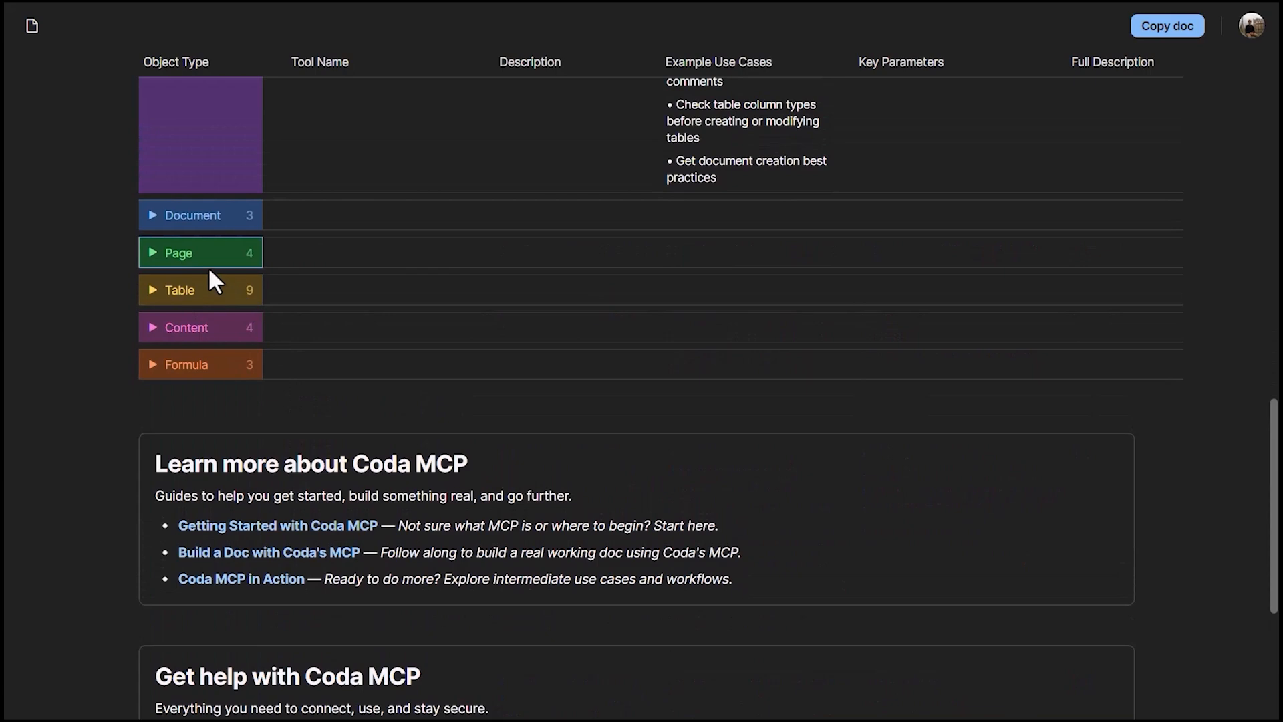
pyautogui.click(153, 294)
pyautogui.click(154, 298)
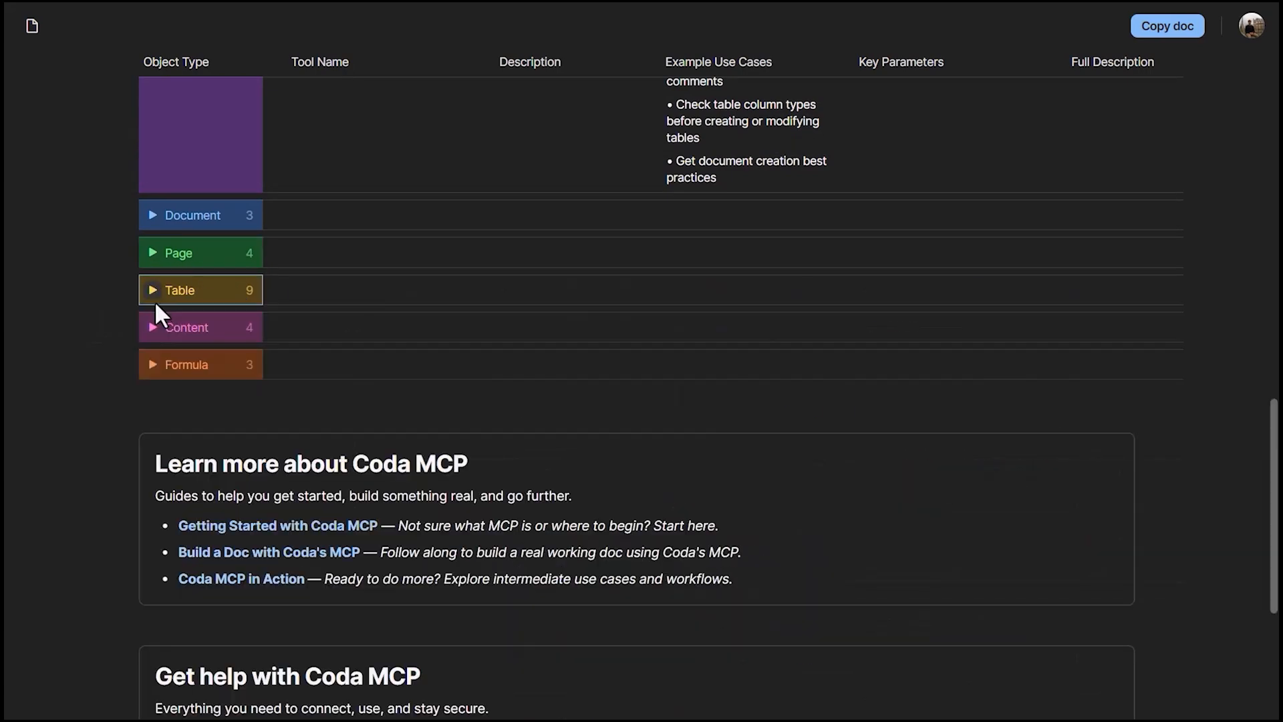
# Examine the Content tool group, collapse it again and return to the Utility tools
pyautogui.click(153, 328)
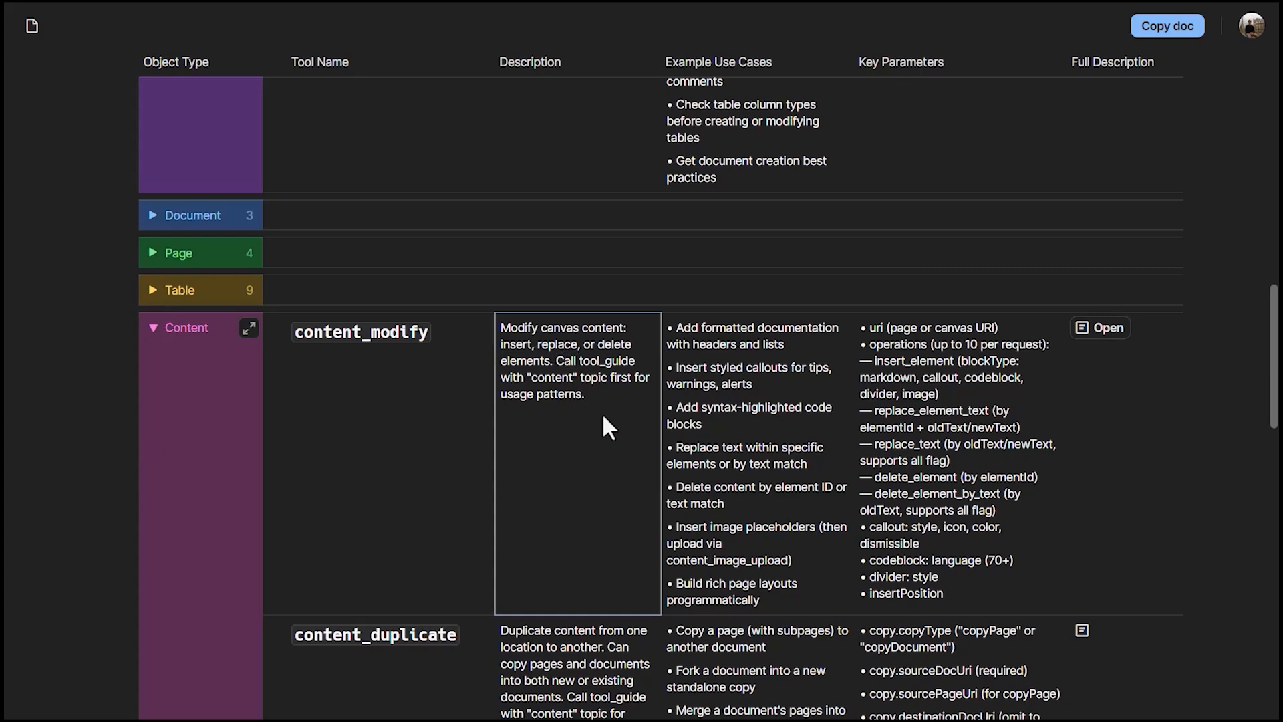
pyautogui.click(154, 329)
pyautogui.scroll(12, 273, 413)
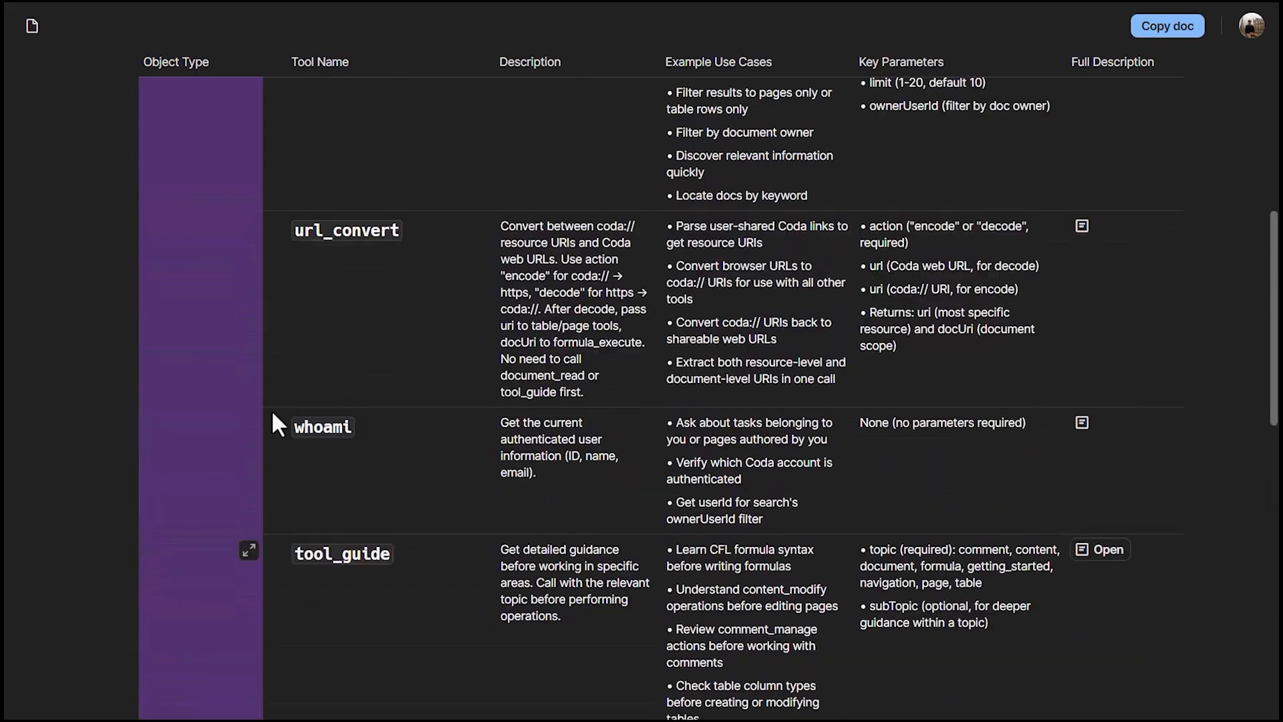
pyautogui.click(151, 256)
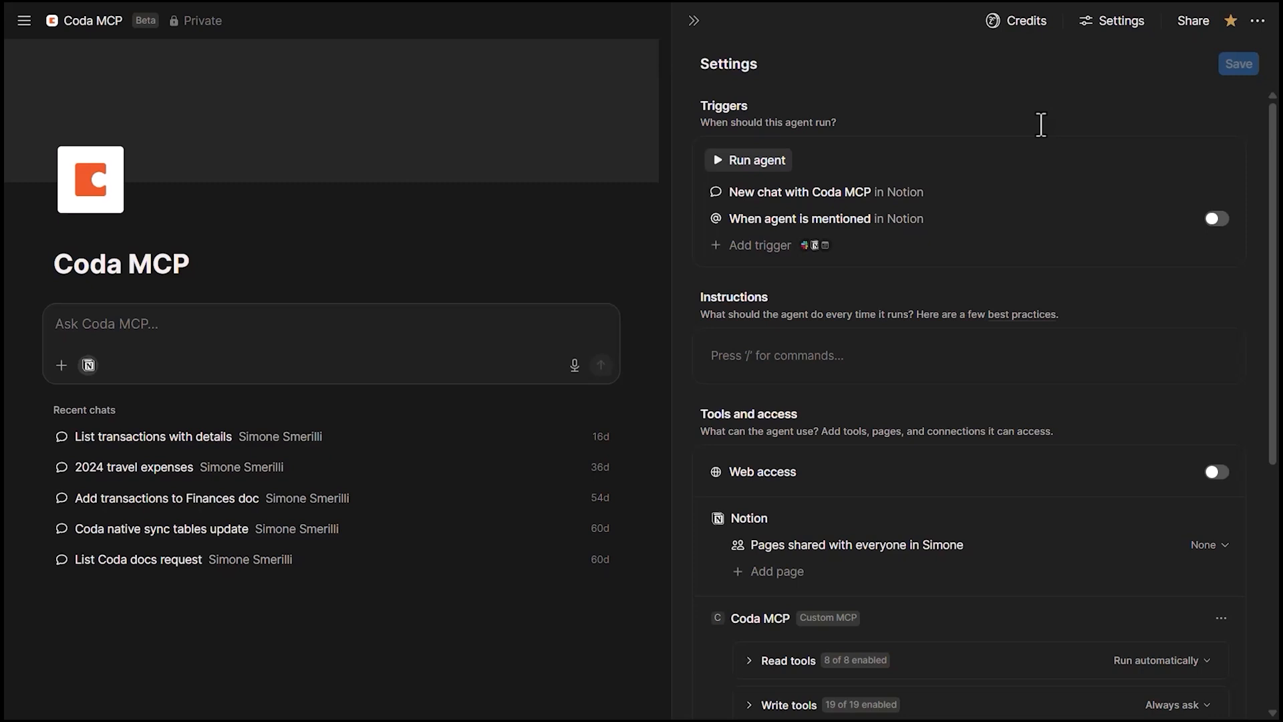
# Start adding a custom MCP connection in the Notion agent's settings, ready for its server URL
pyautogui.moveTo(1275, 142); pyautogui.dragTo(1272, 452)
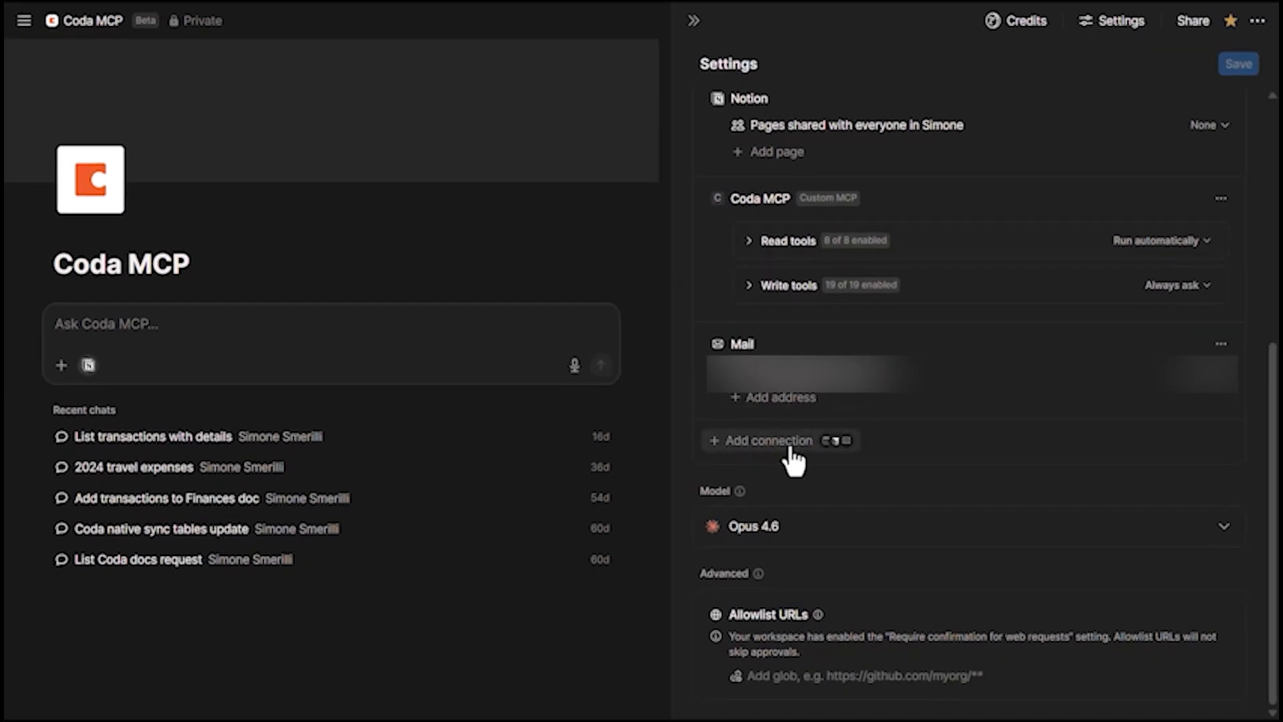
pyautogui.click(769, 441)
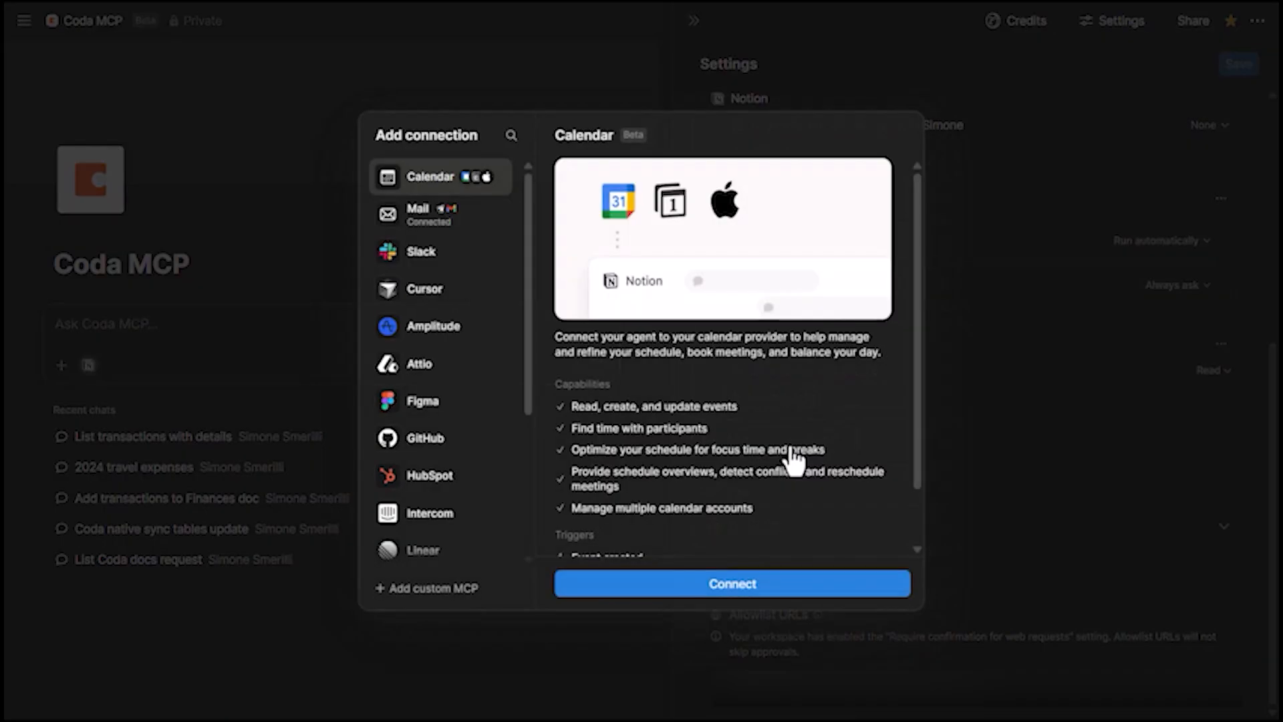
pyautogui.scroll(-5, 434, 434)
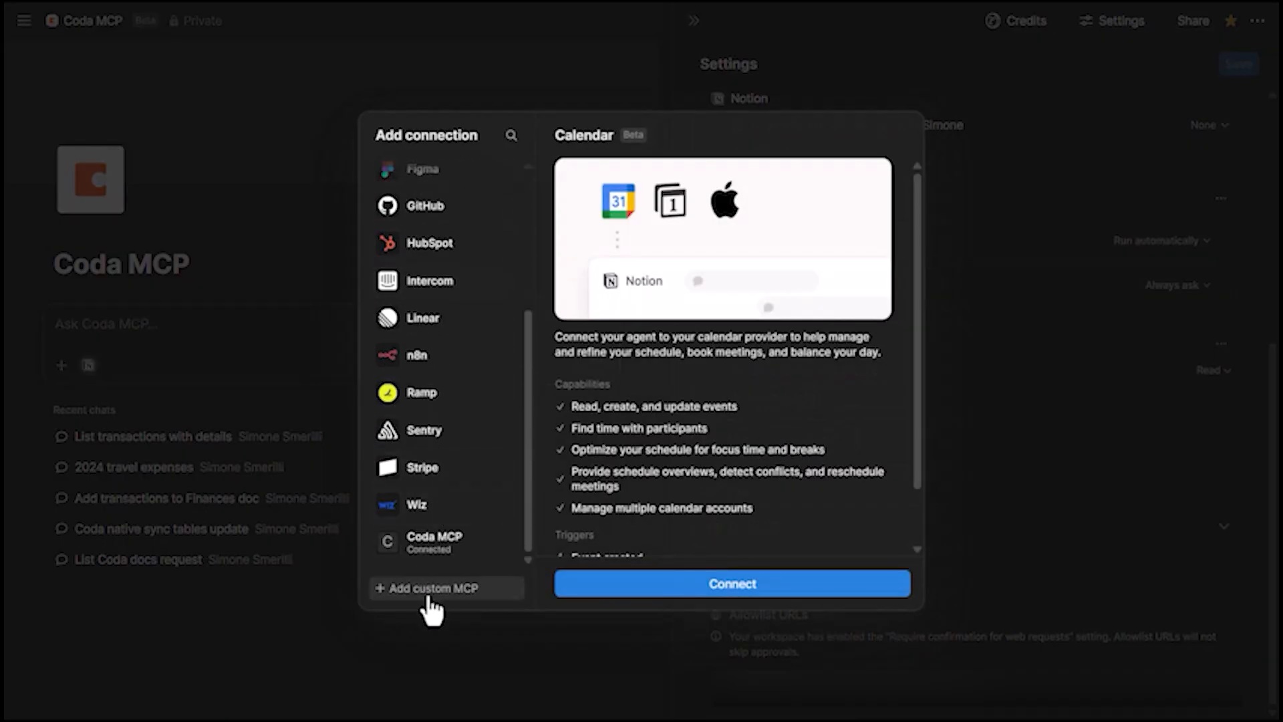
pyautogui.click(398, 591)
pyautogui.moveTo(560, 189); pyautogui.dragTo(618, 176)
pyautogui.click(636, 184)
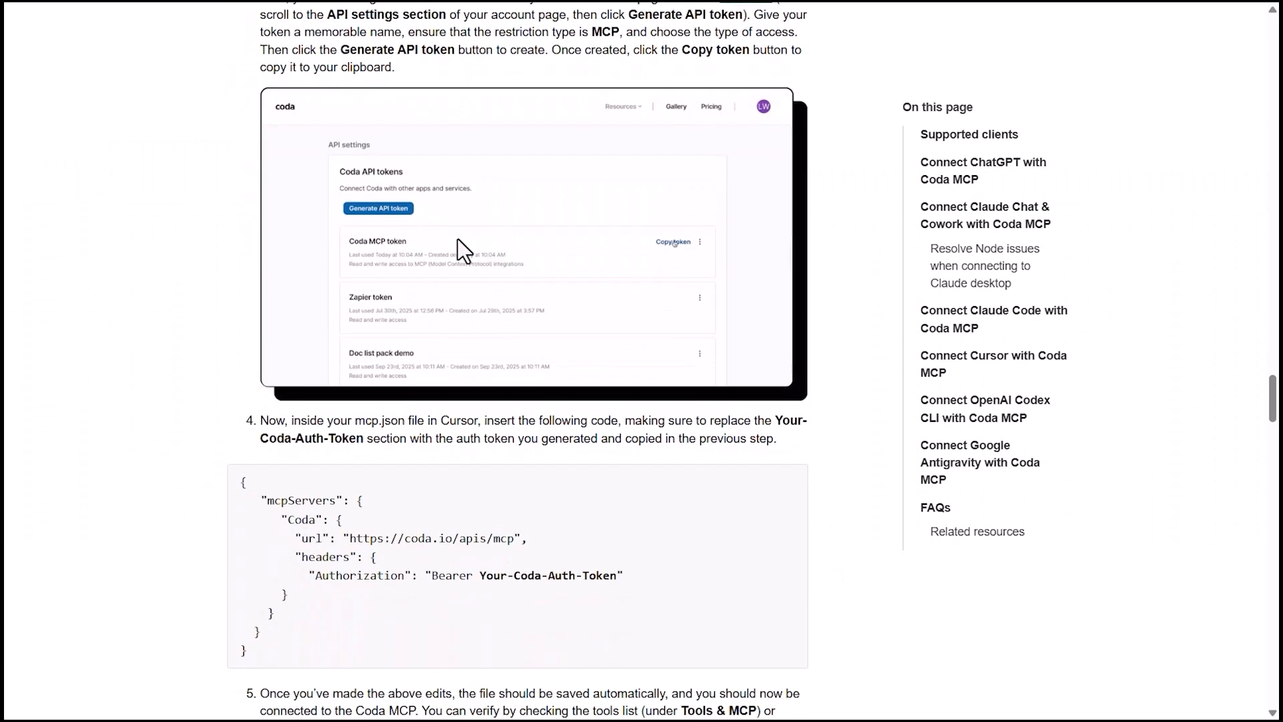
pyautogui.scroll(-1, 458, 239)
pyautogui.moveTo(350, 533); pyautogui.dragTo(485, 532)
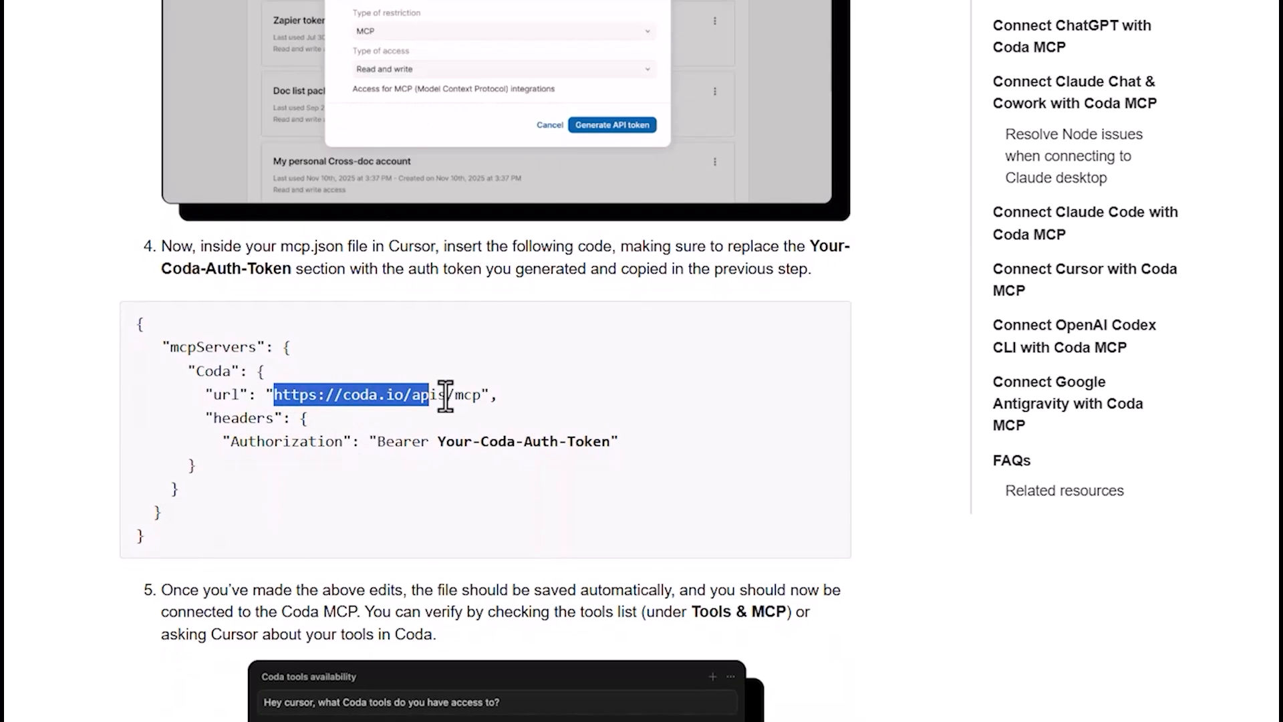
pyautogui.moveTo(445, 395); pyautogui.dragTo(484, 405)
pyautogui.click(476, 535)
pyautogui.scroll(-1, 449, 551)
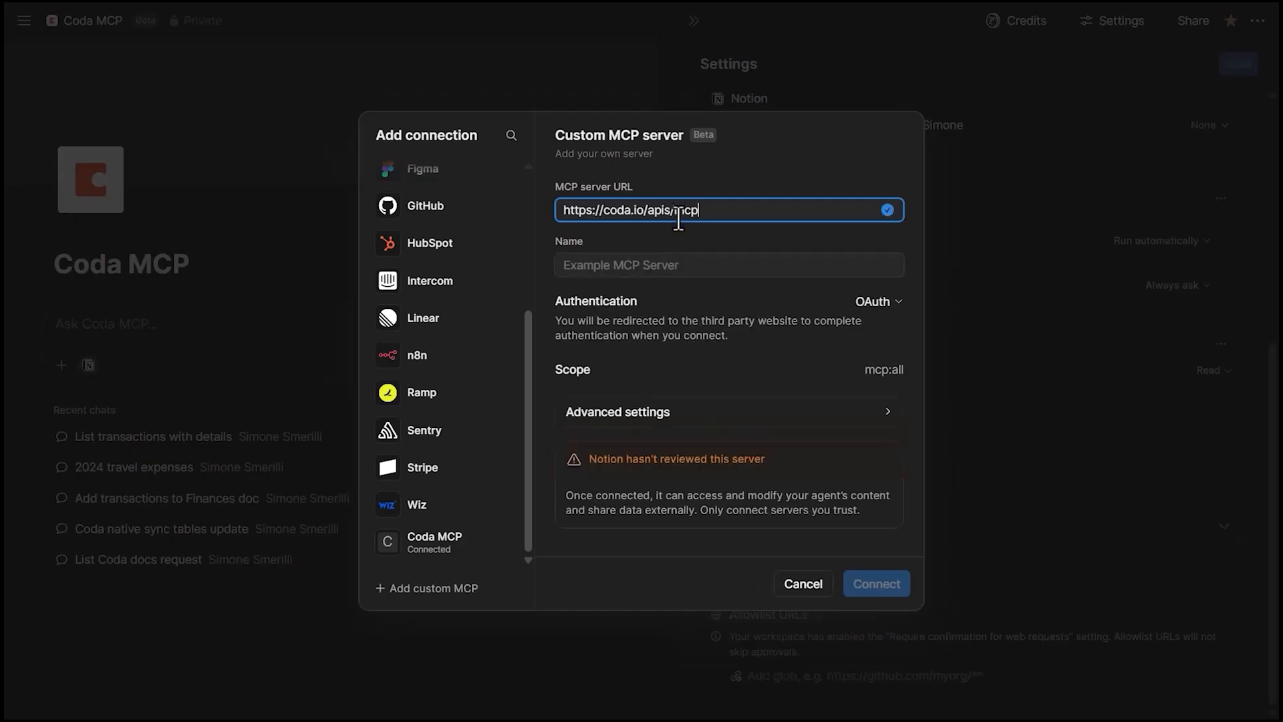
# Set the custom server's authentication to Bearer token and name the connection Coda
pyautogui.click(869, 304)
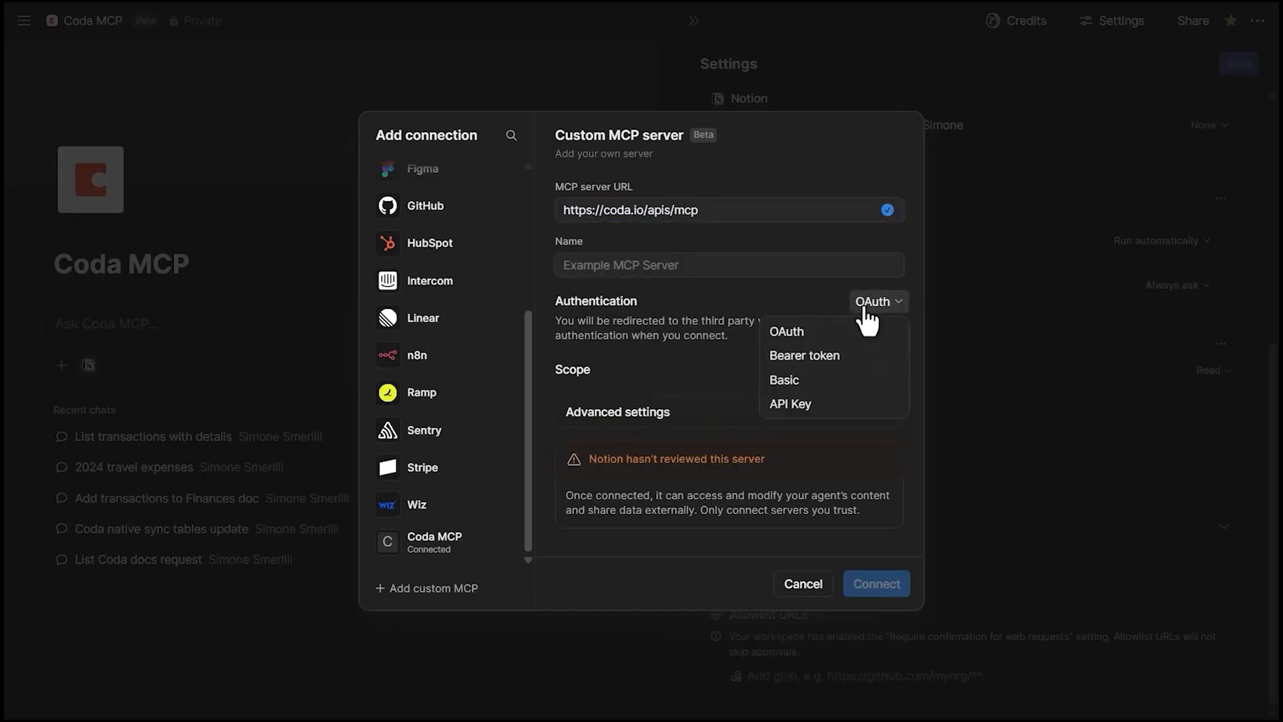
pyautogui.click(817, 362)
pyautogui.click(568, 348)
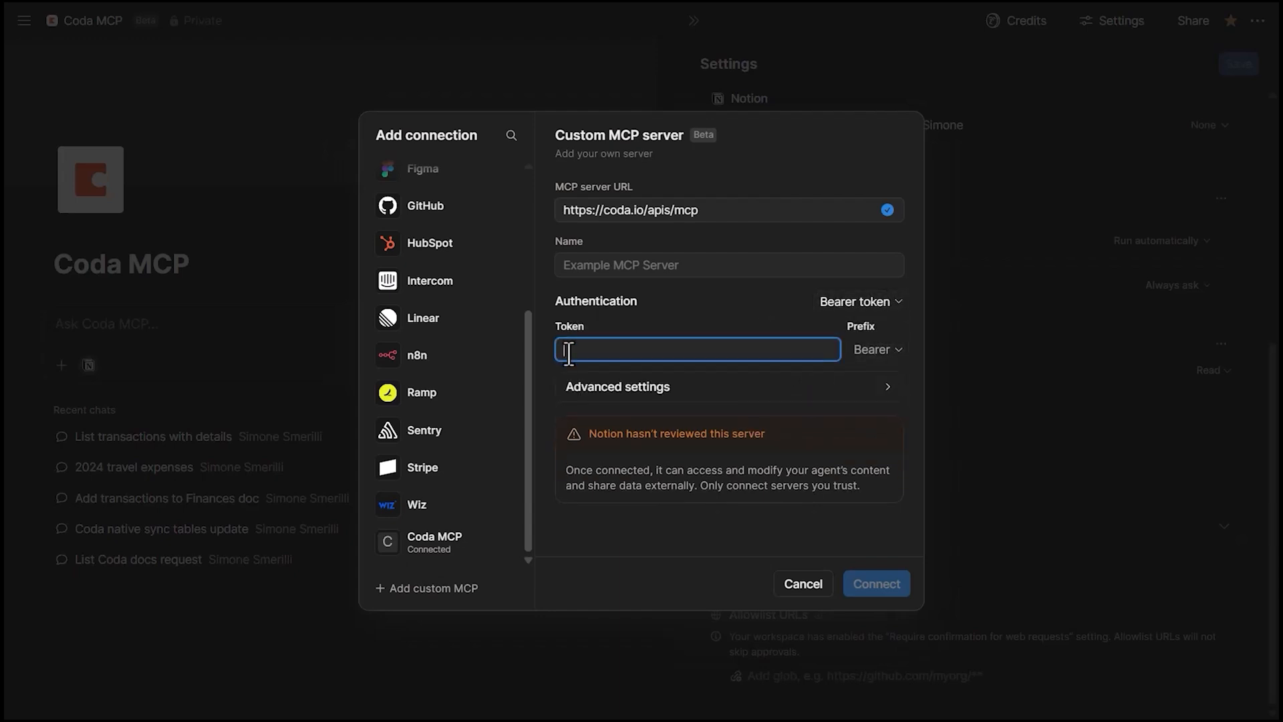
pyautogui.click(653, 264)
pyautogui.write('Cid')
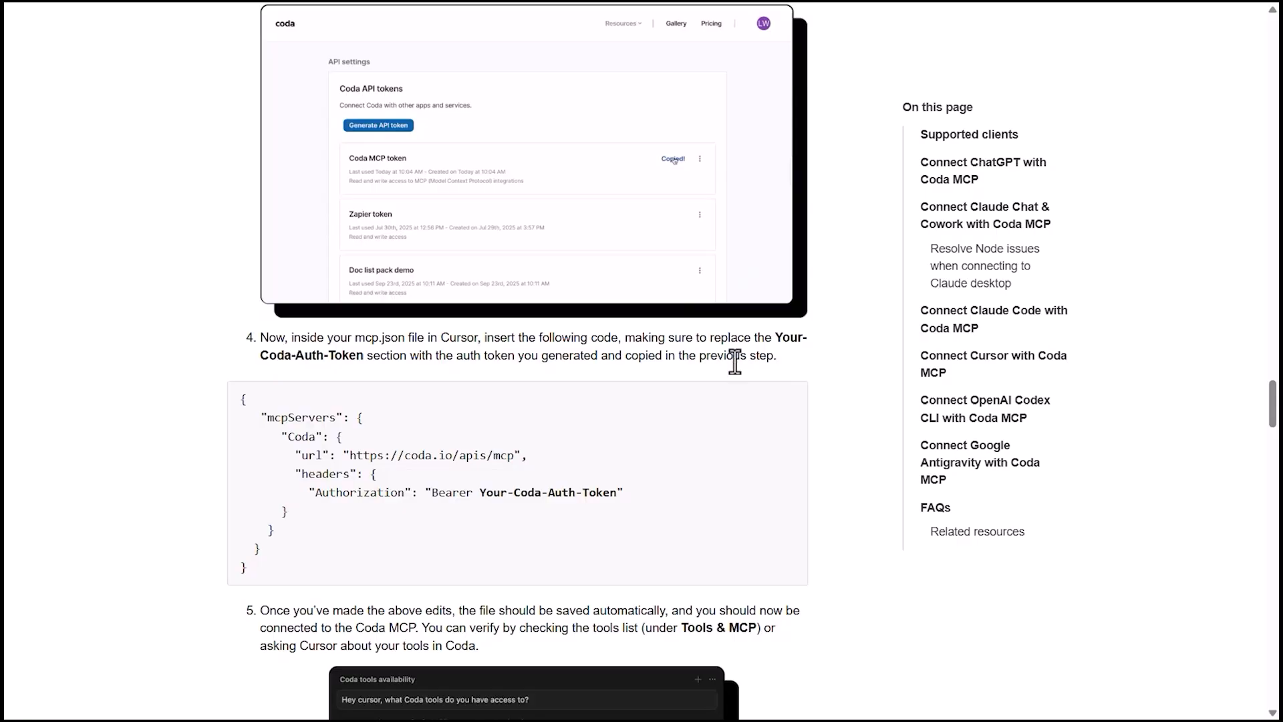
pyautogui.scroll(5, 685, 405)
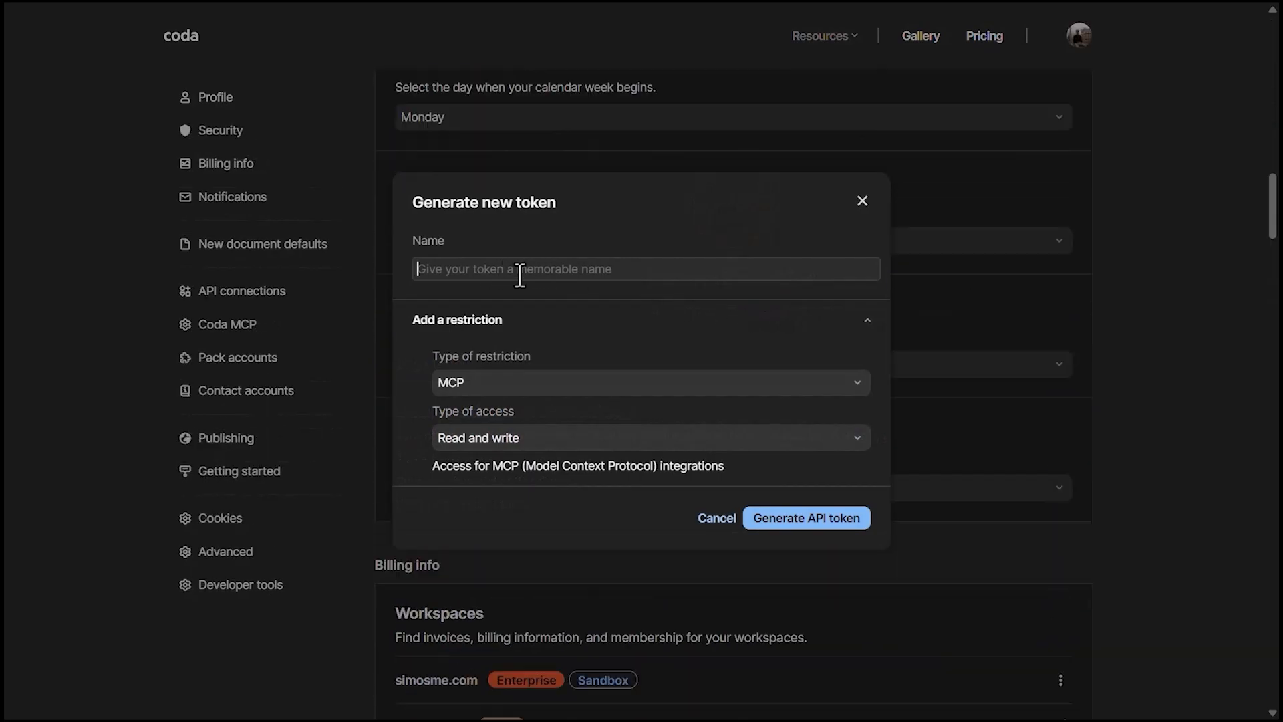
pyautogui.write('Notion Demo')
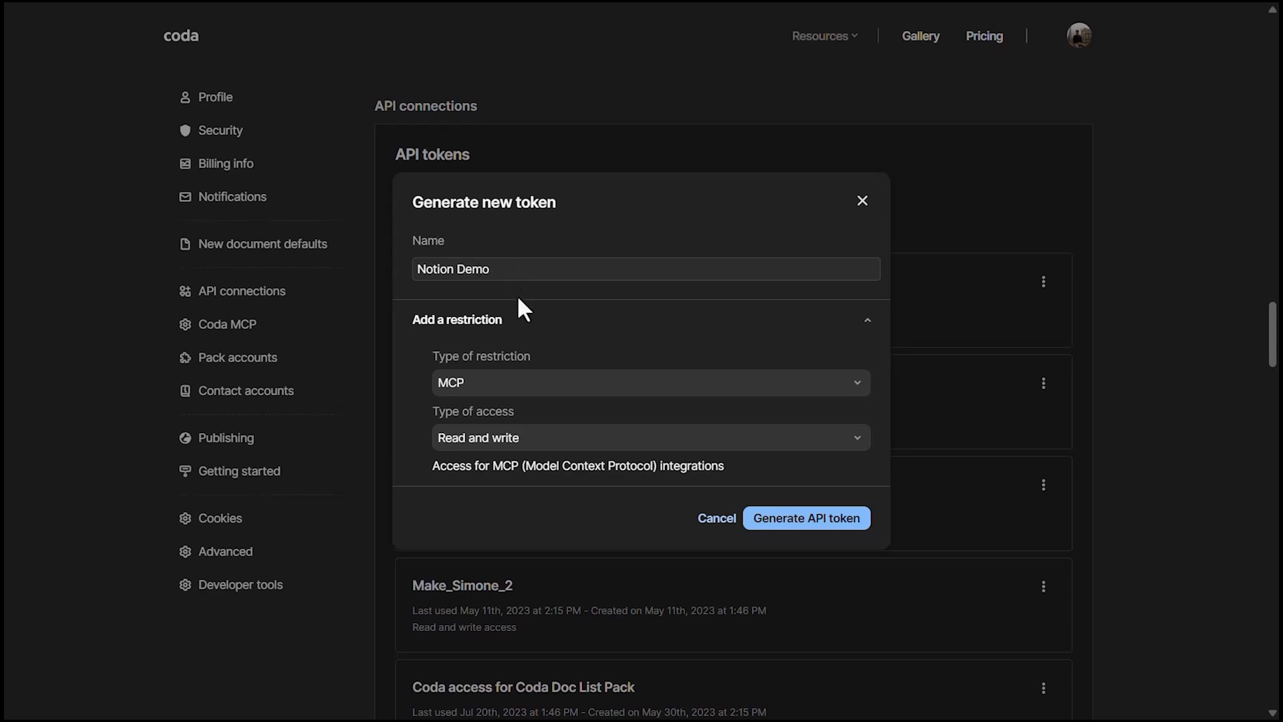
pyautogui.click(486, 393)
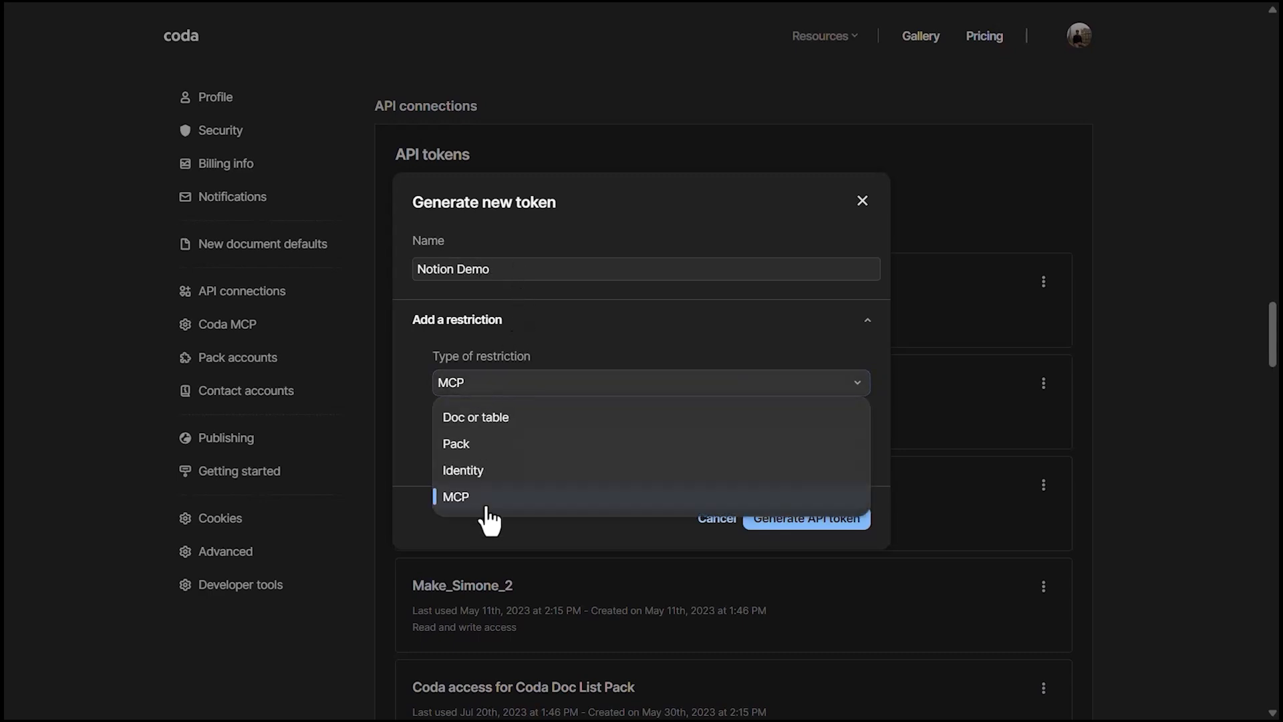
pyautogui.click(485, 391)
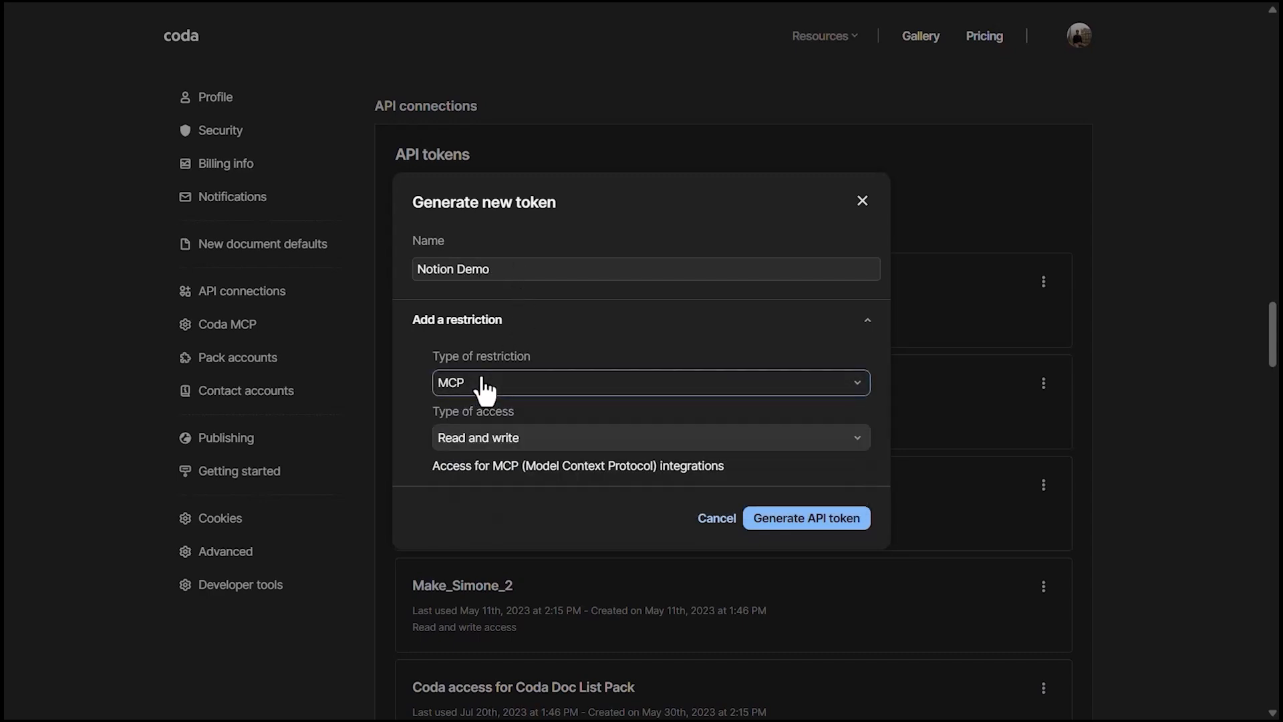
pyautogui.click(506, 442)
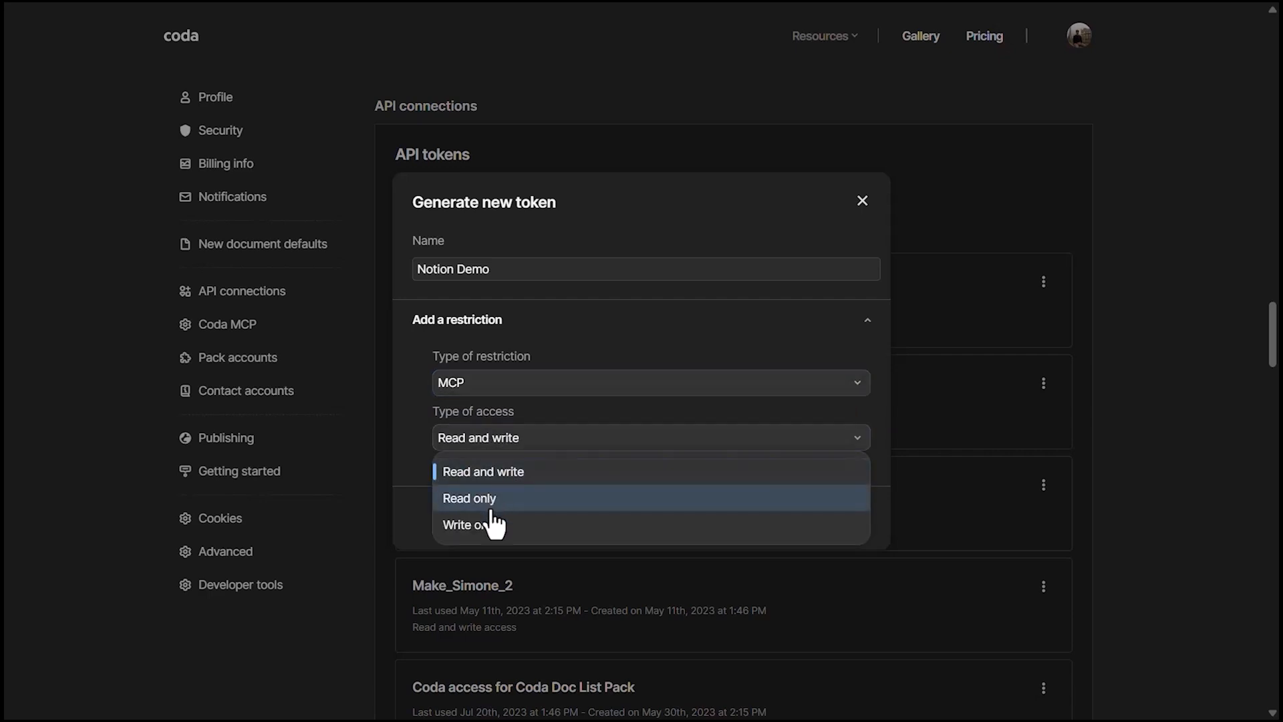
pyautogui.click(542, 446)
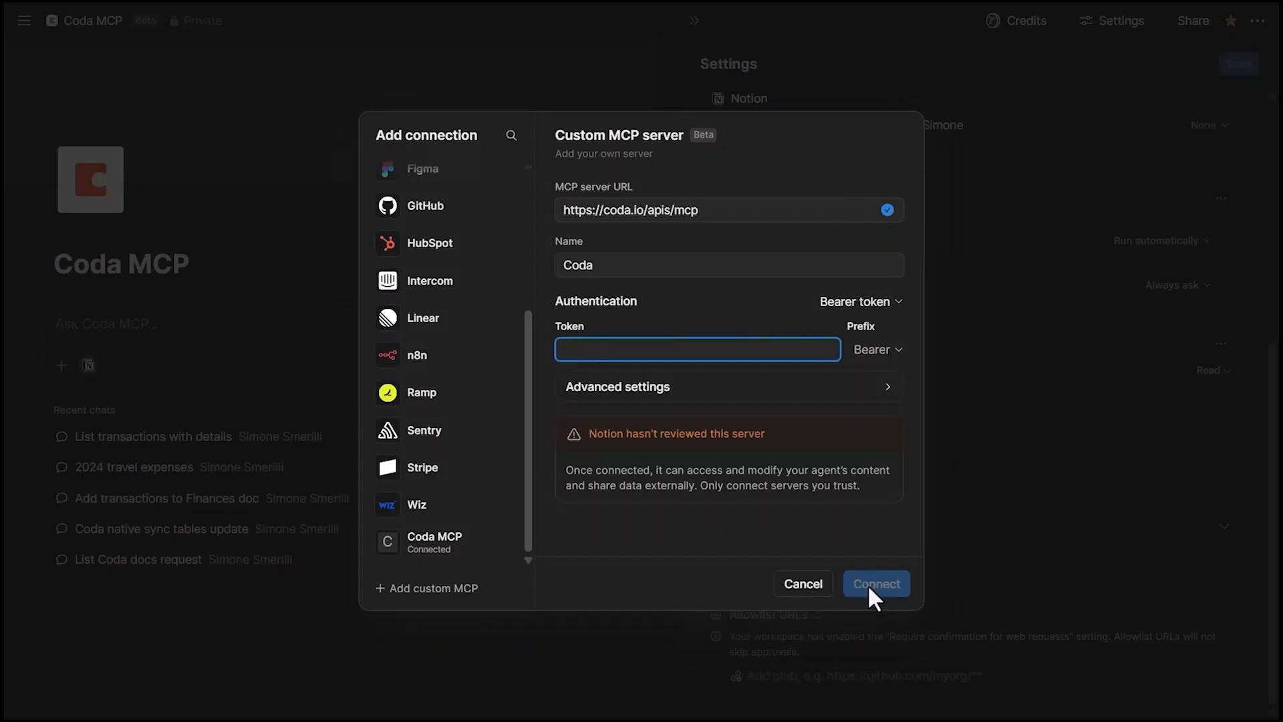
# Close the agent's custom server form, then review the existing Coda MCP connection's read tools and their run permission options
pyautogui.click(992, 484)
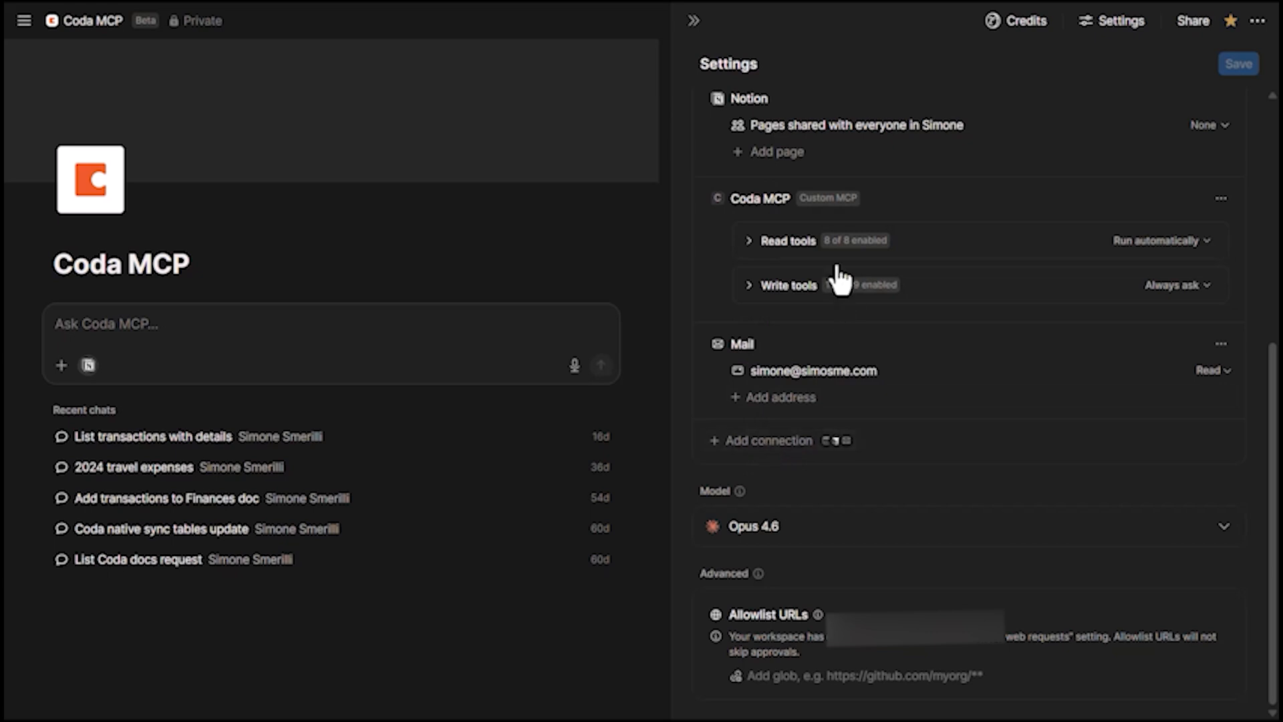
pyautogui.click(781, 244)
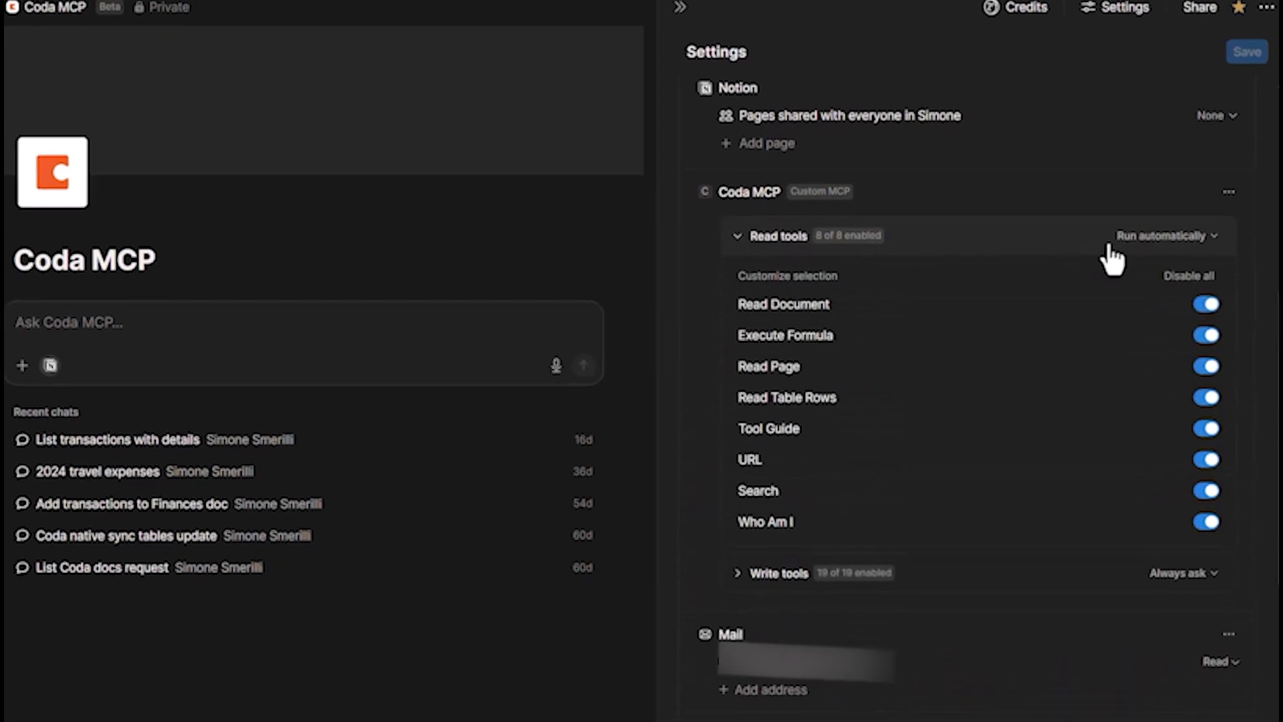
pyautogui.click(1135, 242)
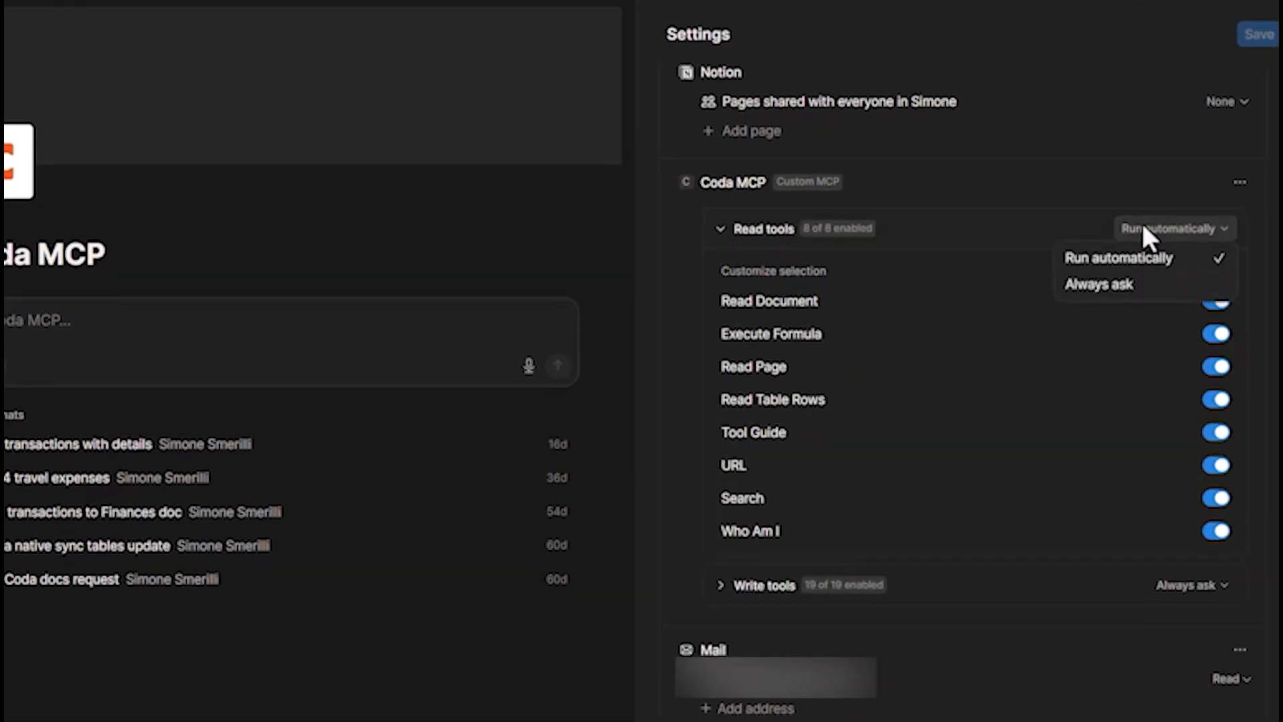
pyautogui.click(1143, 227)
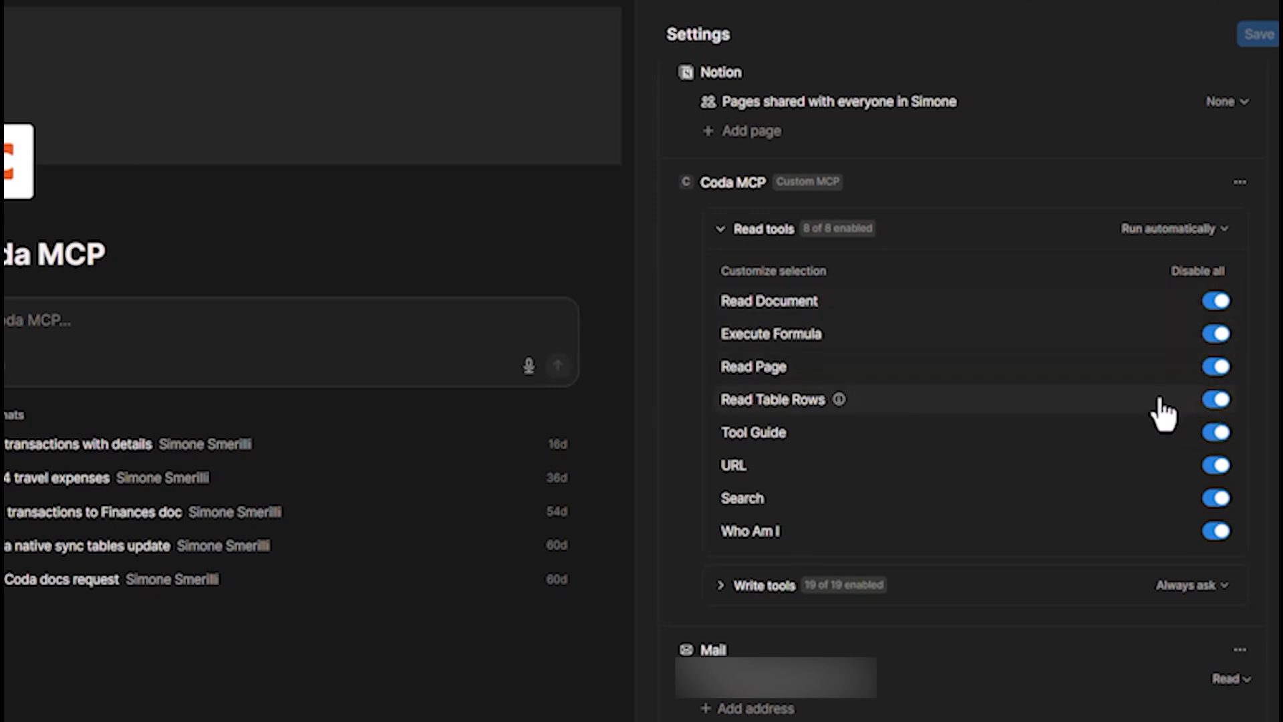
# Expand the Coda MCP connection's write tools and look through the individual tools
pyautogui.click(765, 588)
pyautogui.scroll(-2, 931, 561)
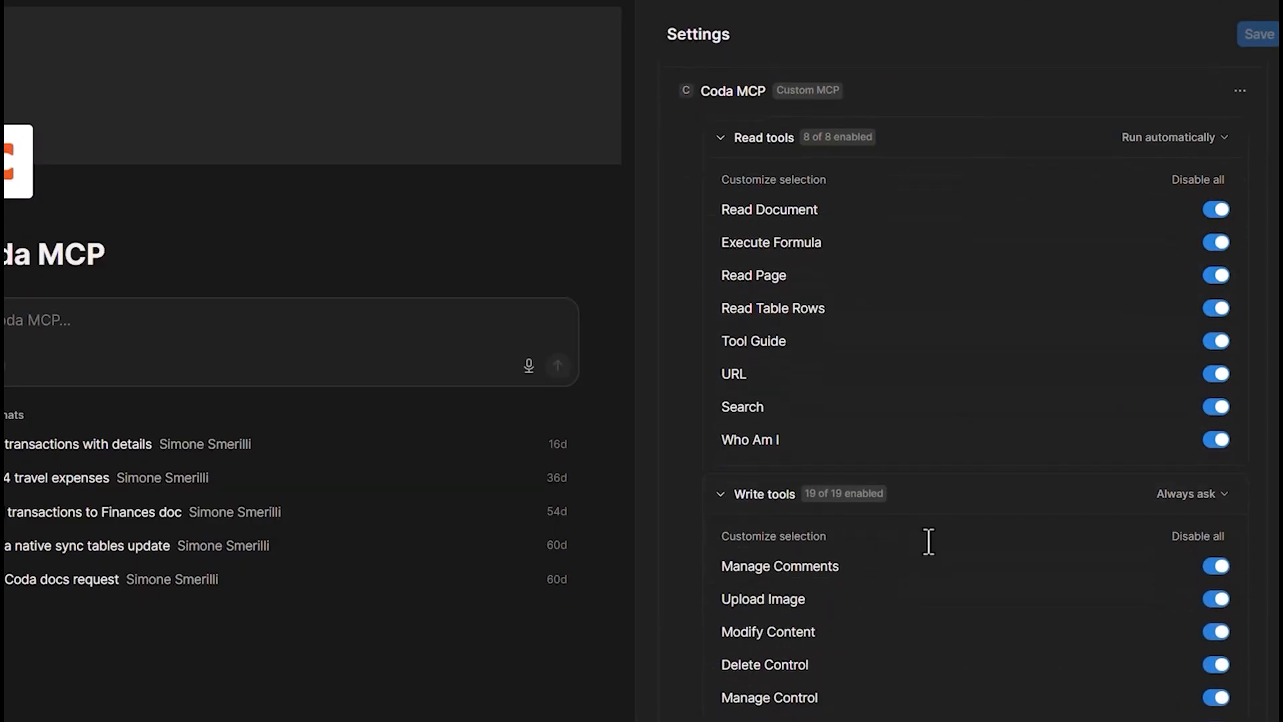
pyautogui.scroll(-4, 930, 531)
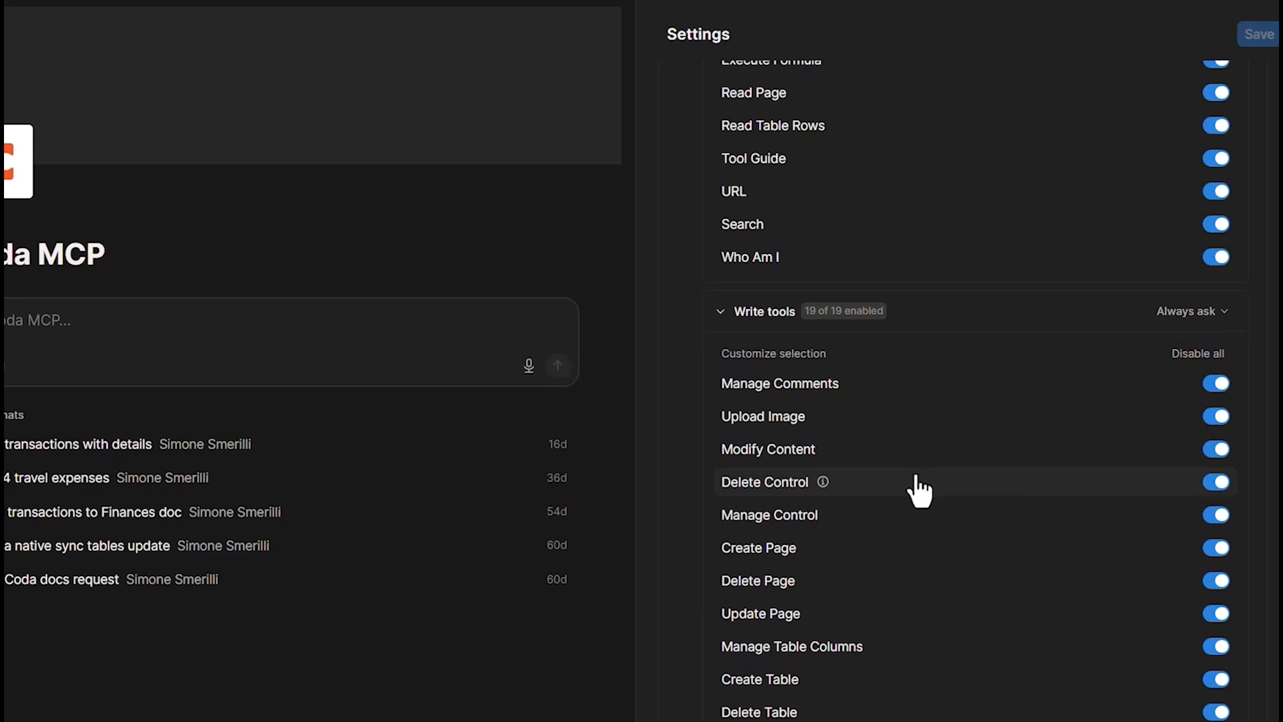
# Look through the Coda MCP write tools, then switch the Read Document read tool off and back on
pyautogui.scroll(-4, 898, 504)
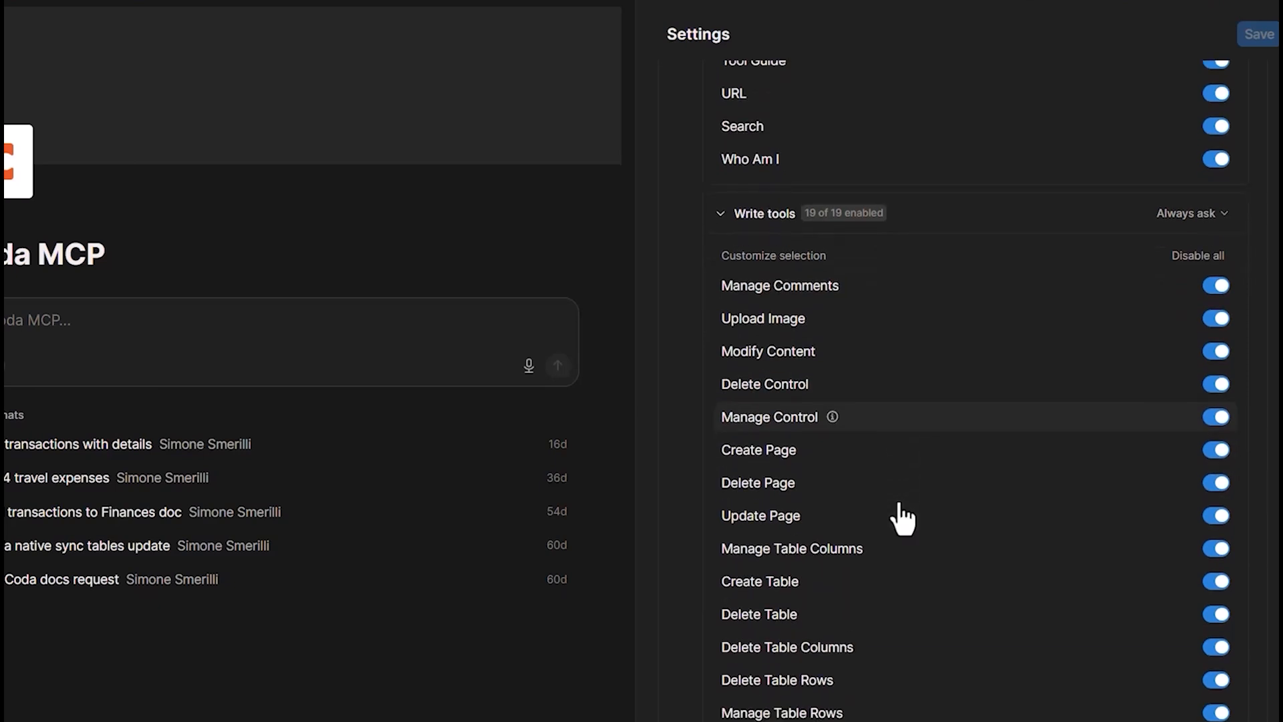
pyautogui.scroll(2, 1137, 334)
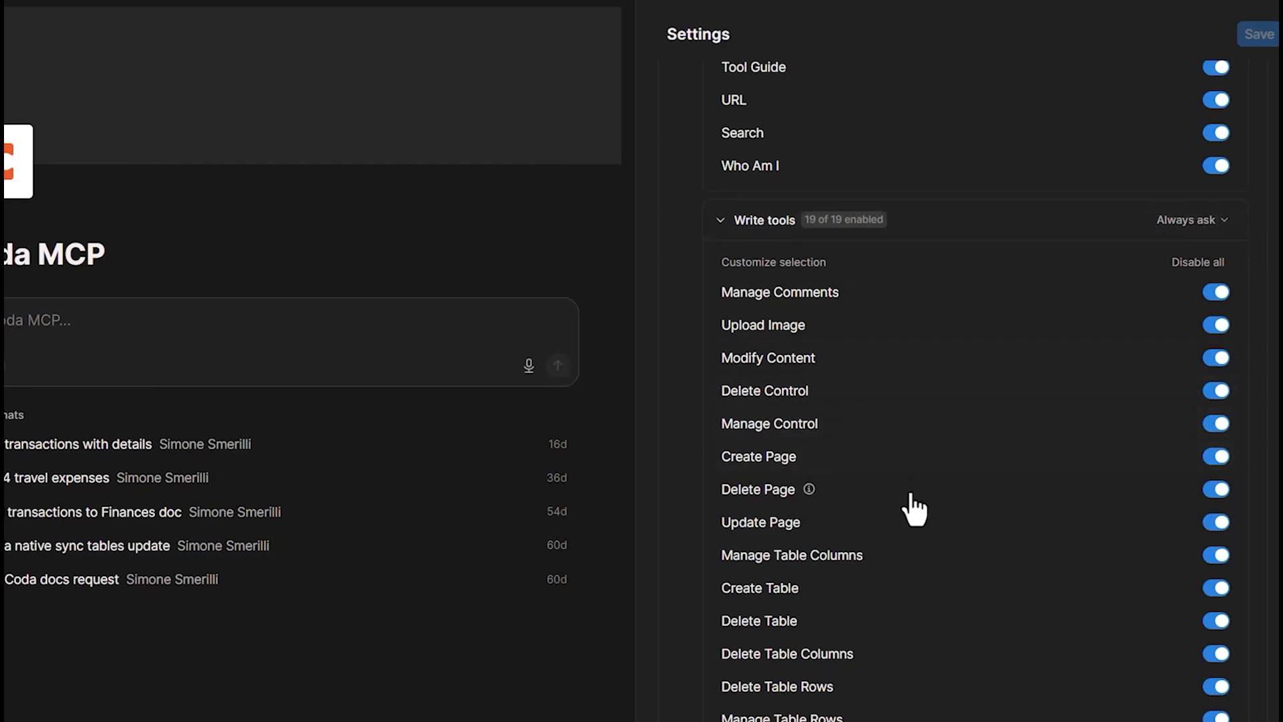
pyautogui.scroll(7, 911, 510)
pyautogui.scroll(1, 908, 543)
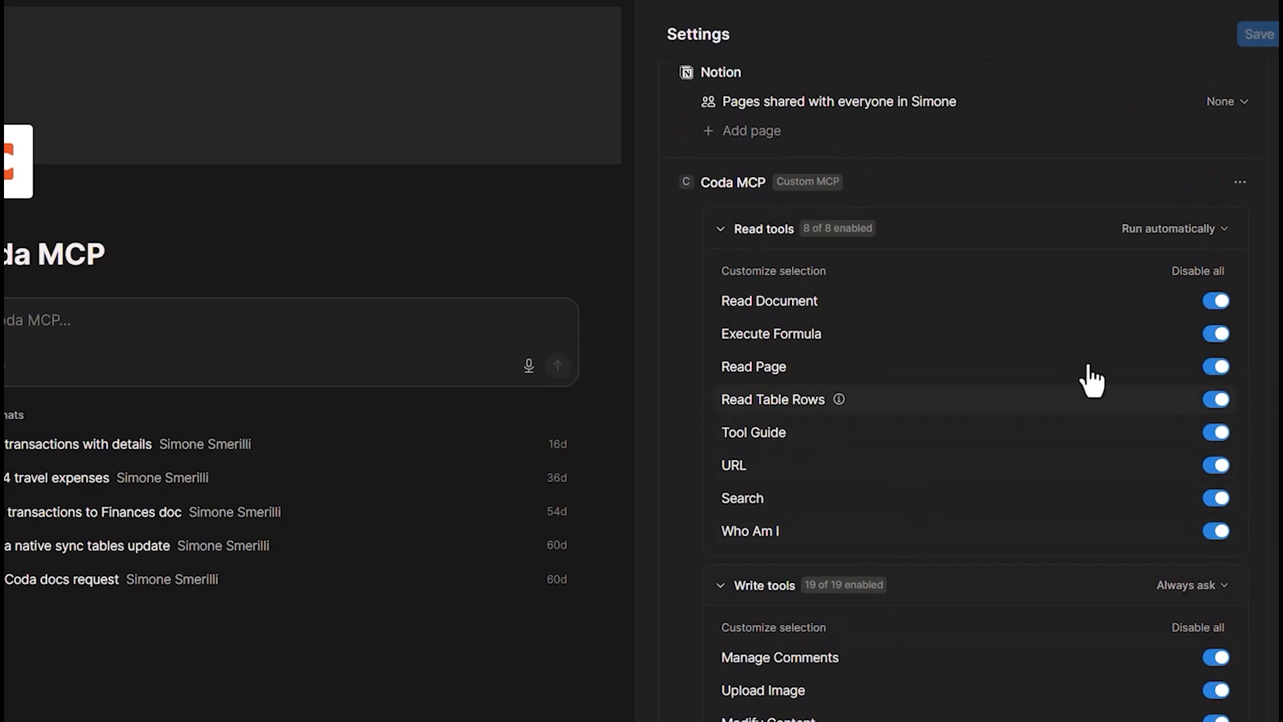
pyautogui.click(1217, 300)
pyautogui.click(1216, 304)
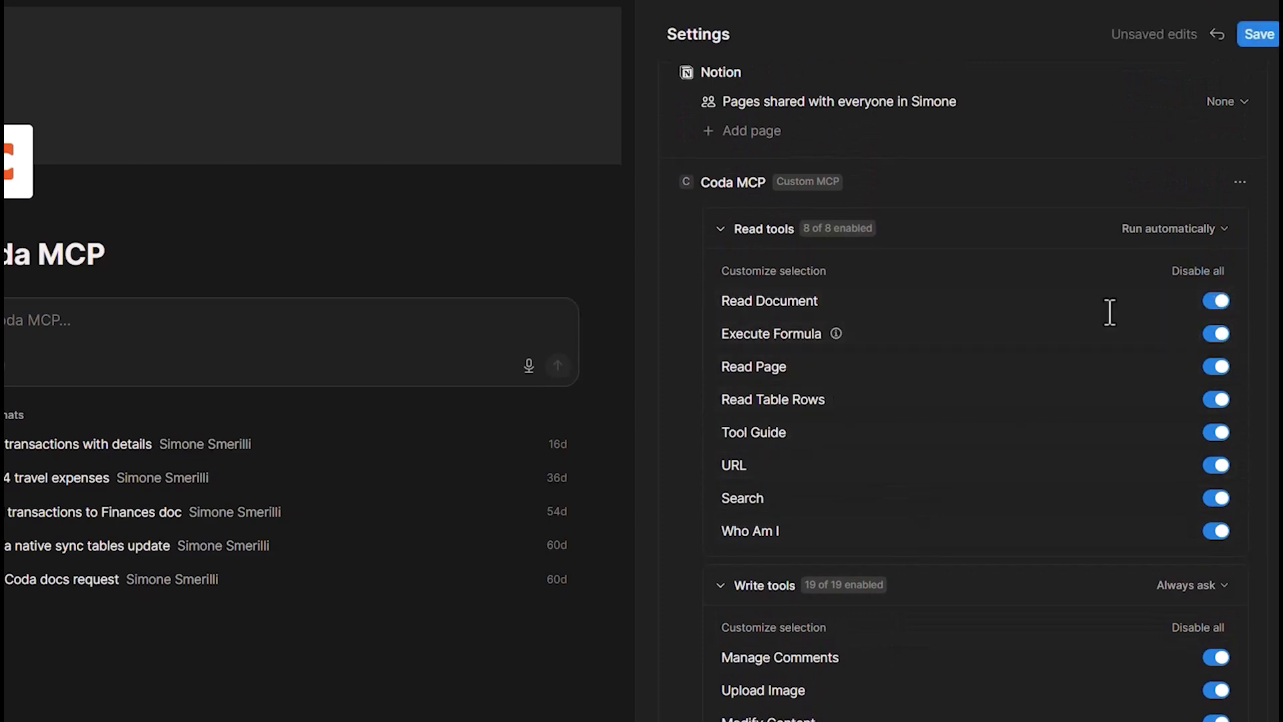
# Collapse the tool lists, close the agent's settings and send it the request "add a transaction for €20 today groceries"
pyautogui.click(752, 234)
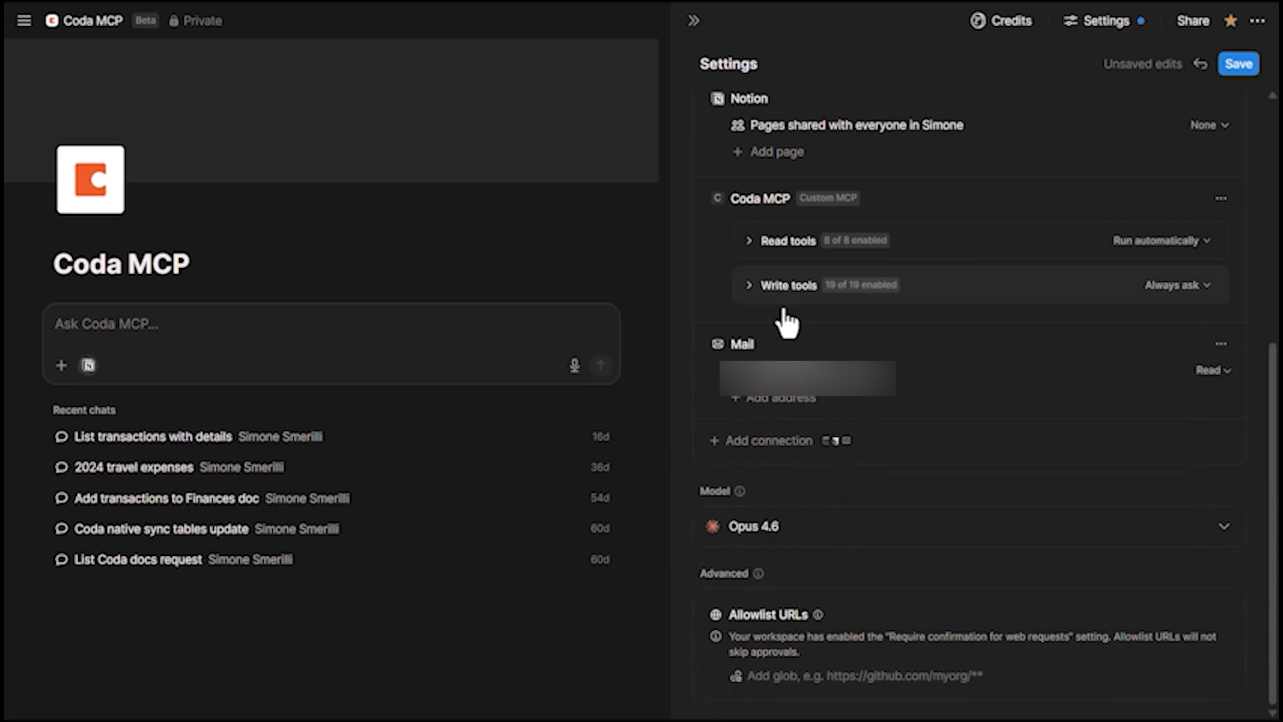
pyautogui.click(694, 23)
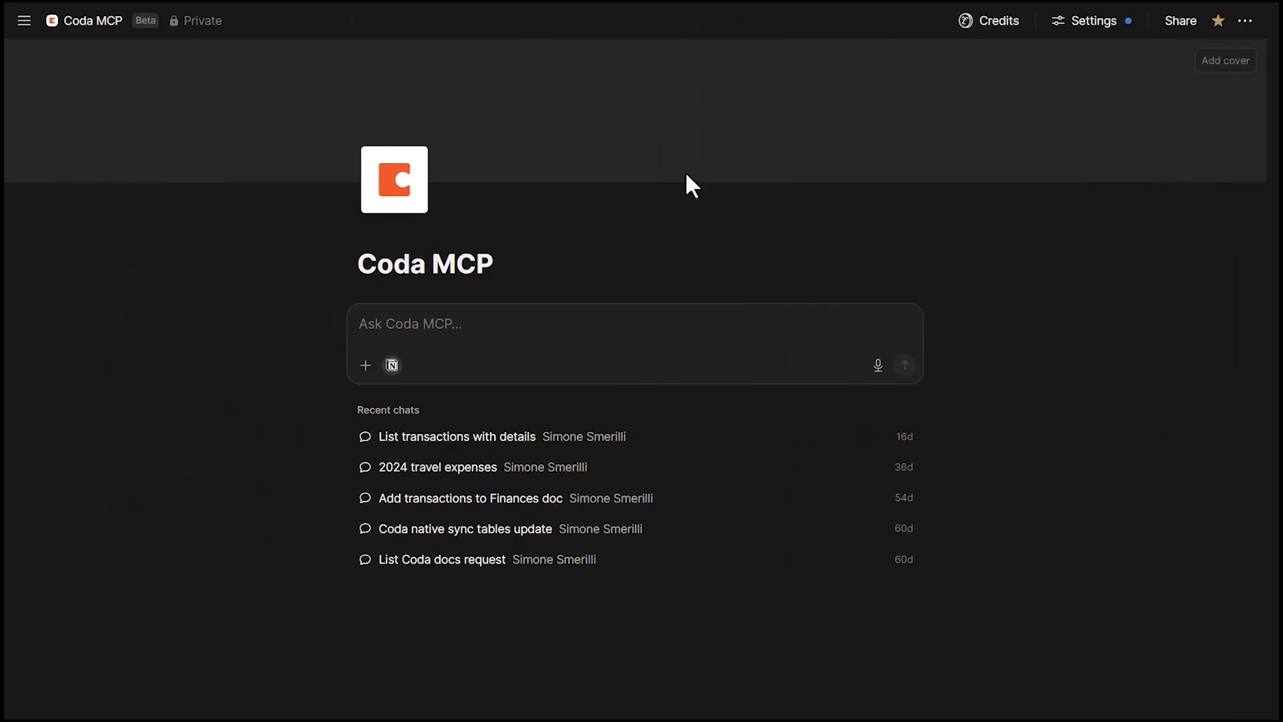
pyautogui.click(541, 331)
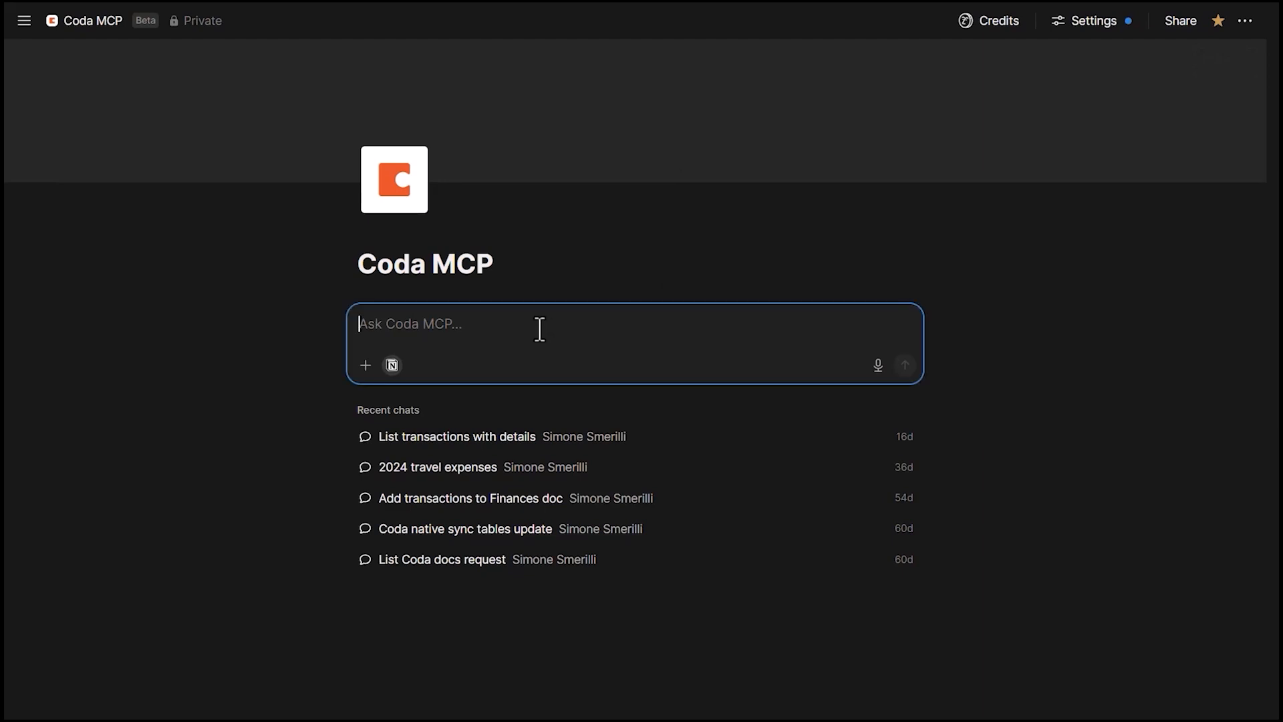
pyautogui.write('add a ')
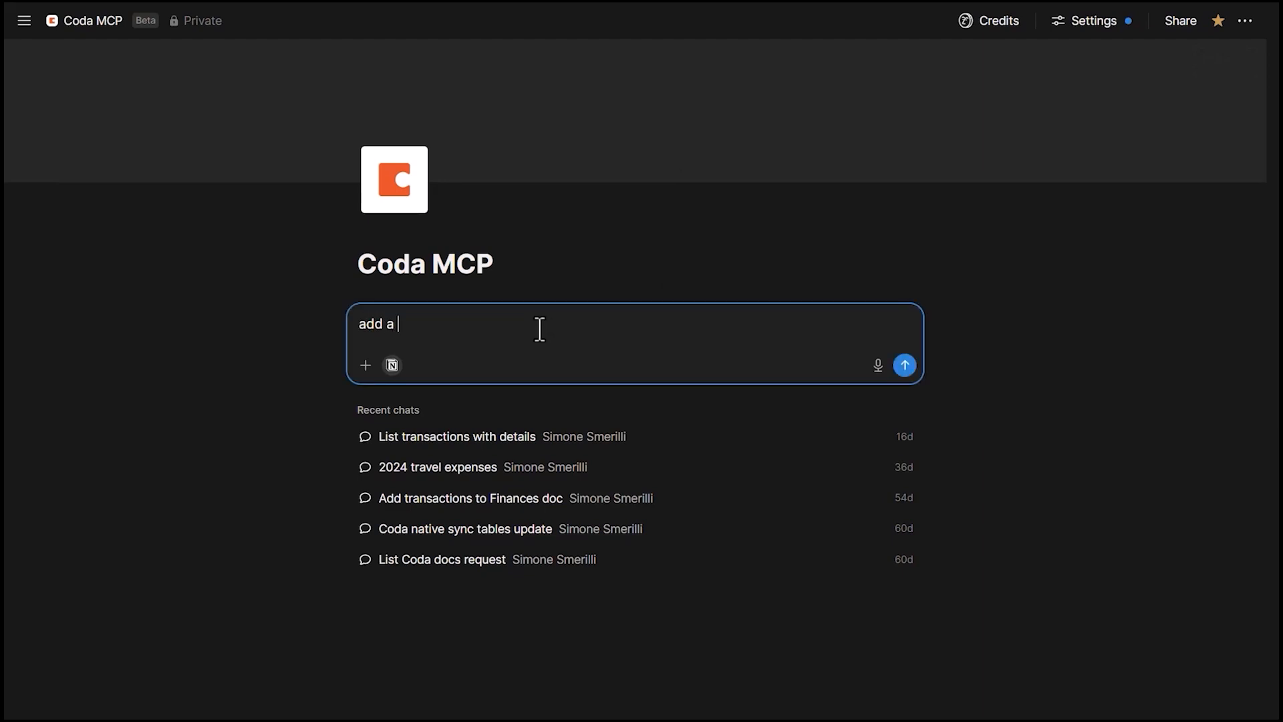
pyautogui.write('transaction for €20 today ')
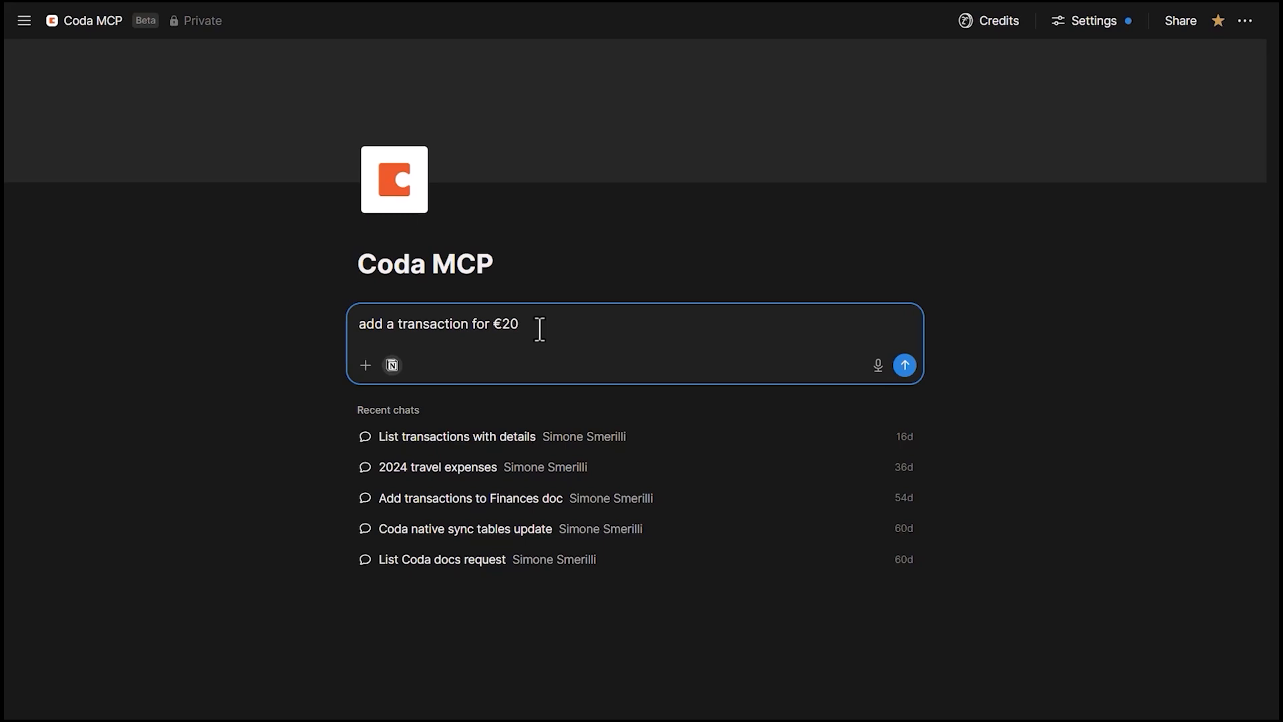
pyautogui.write('groceries')
pyautogui.press('Return')
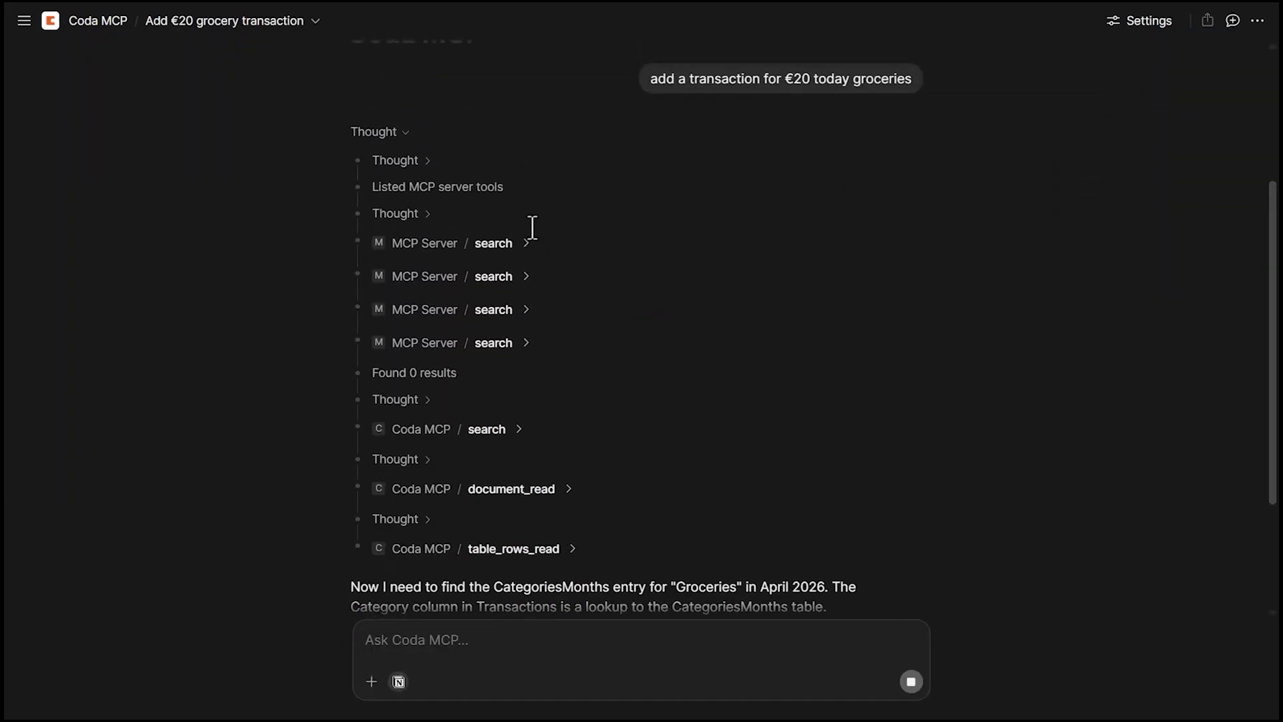
# Review the table_rows_manage call the agent proposes for the grocery transaction and approve it
pyautogui.scroll(-4, 565, 337)
pyautogui.scroll(-3, 573, 233)
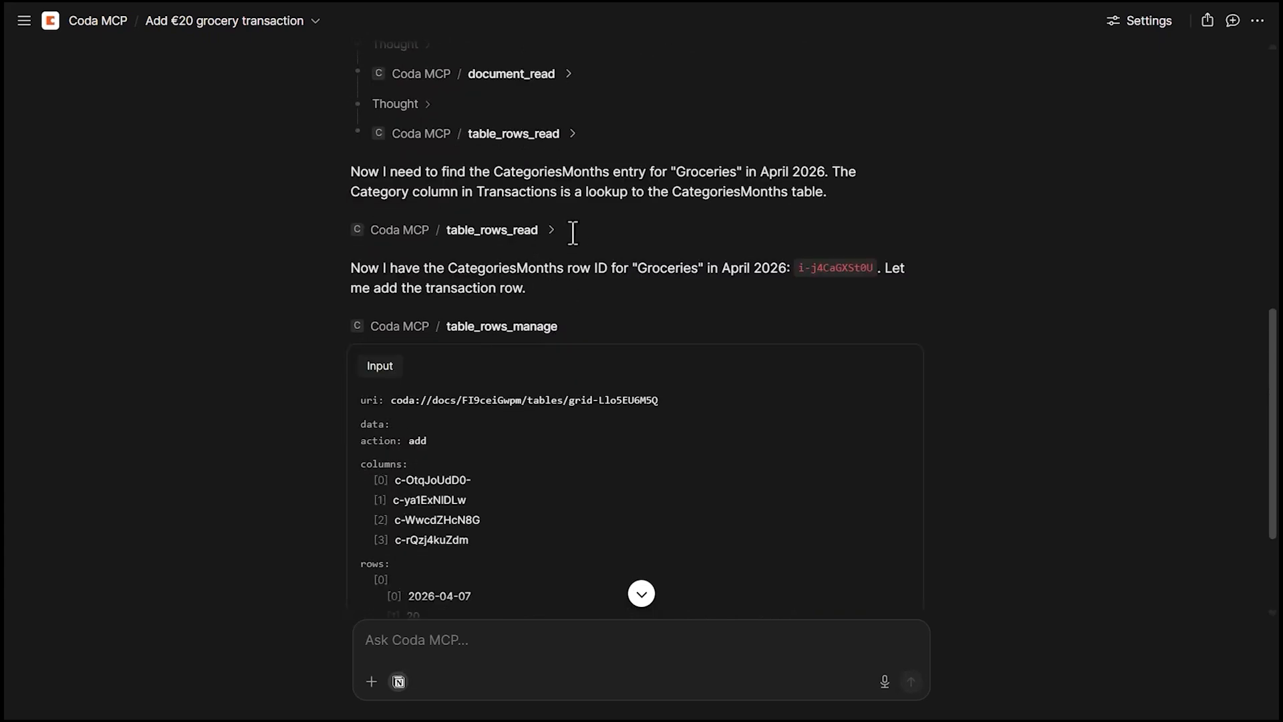
pyautogui.scroll(-3, 572, 233)
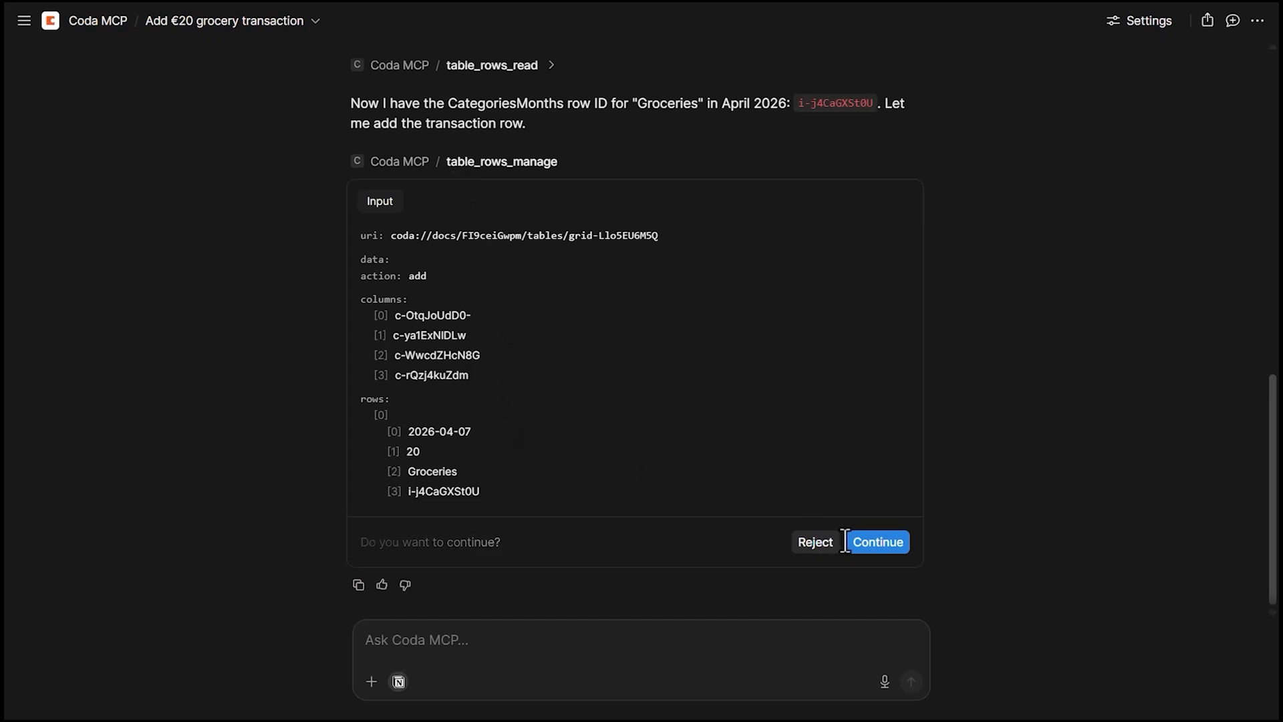
pyautogui.click(881, 544)
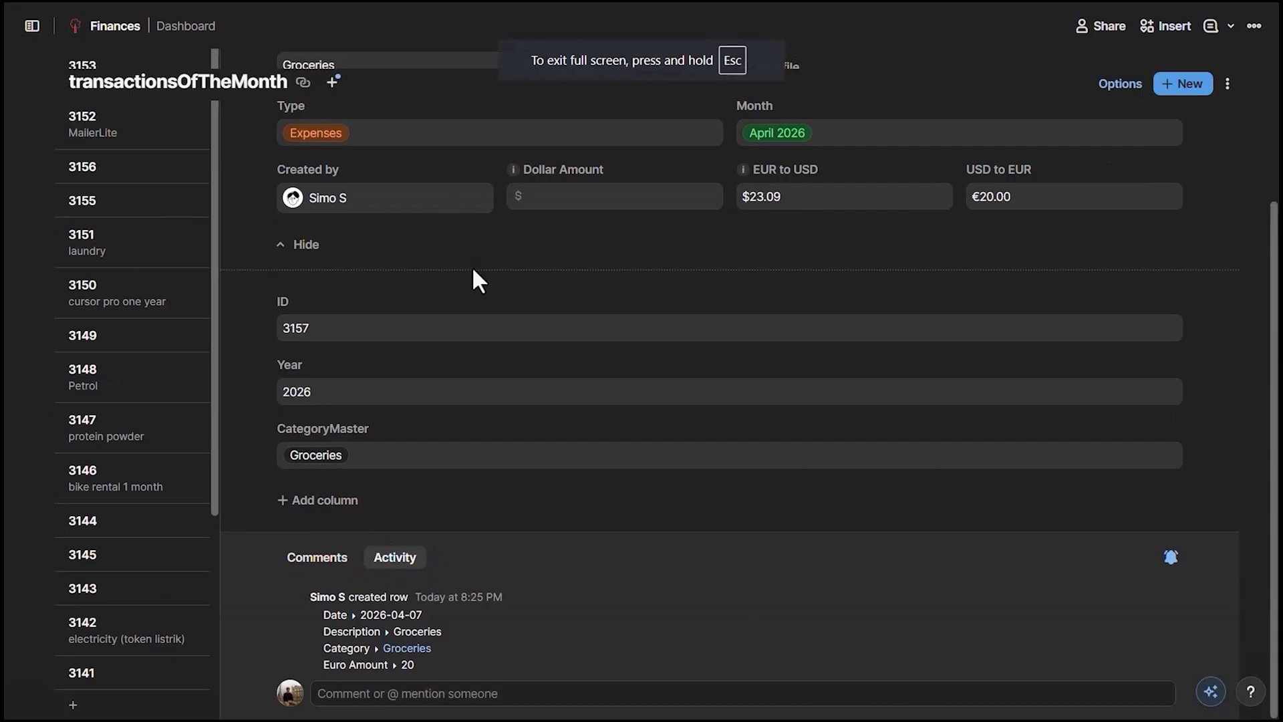
# In the Coda Finances doc, examine the fields of the new Groceries transaction in transactionsOfTheMonth
pyautogui.scroll(5, 471, 266)
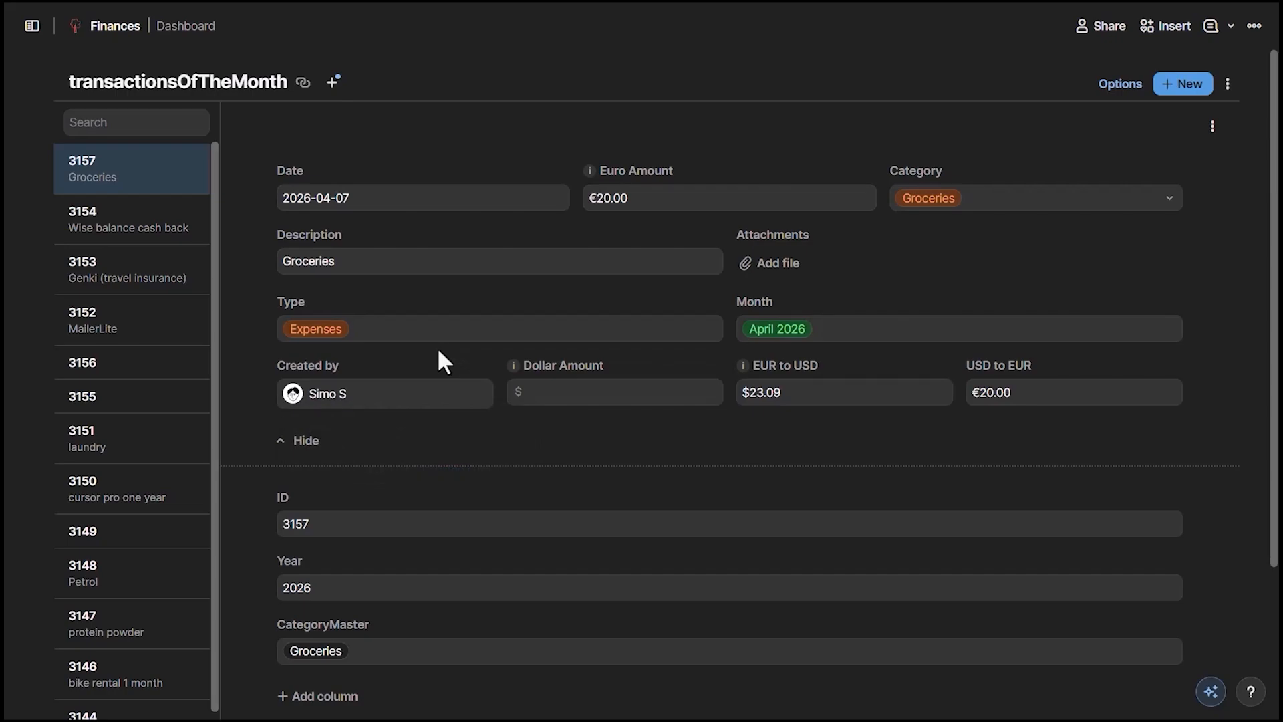
pyautogui.scroll(-3, 468, 394)
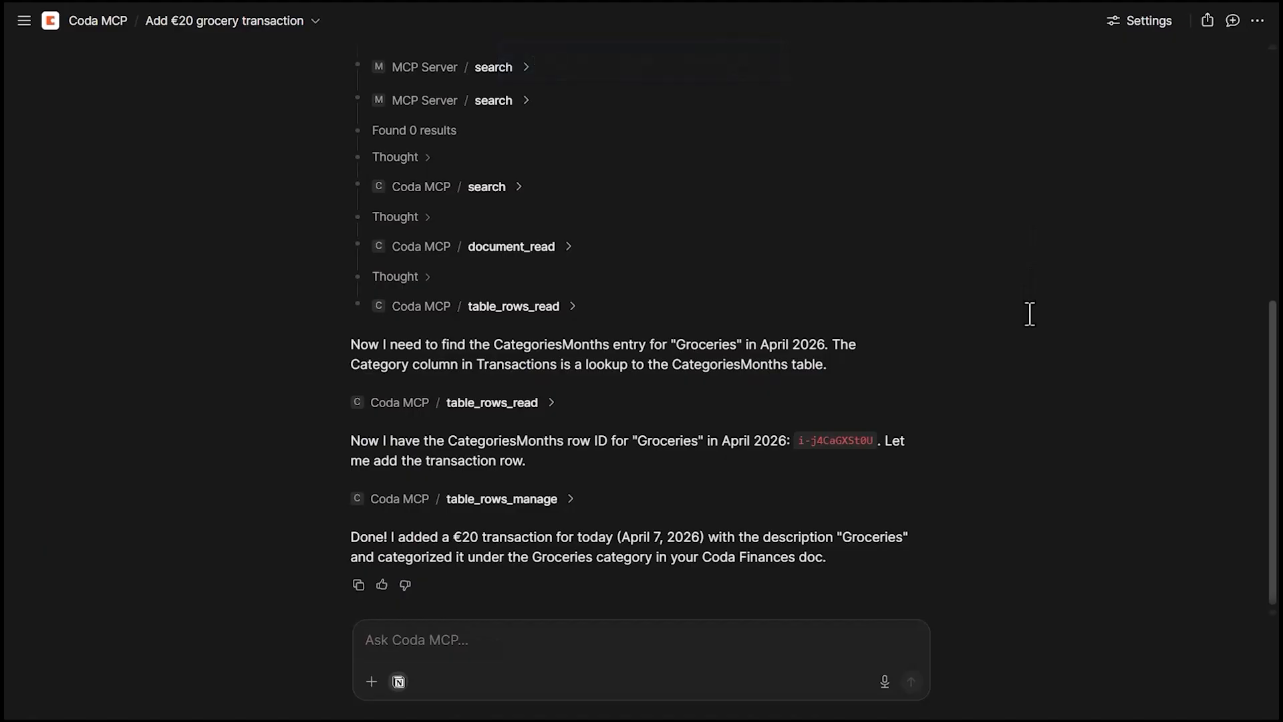